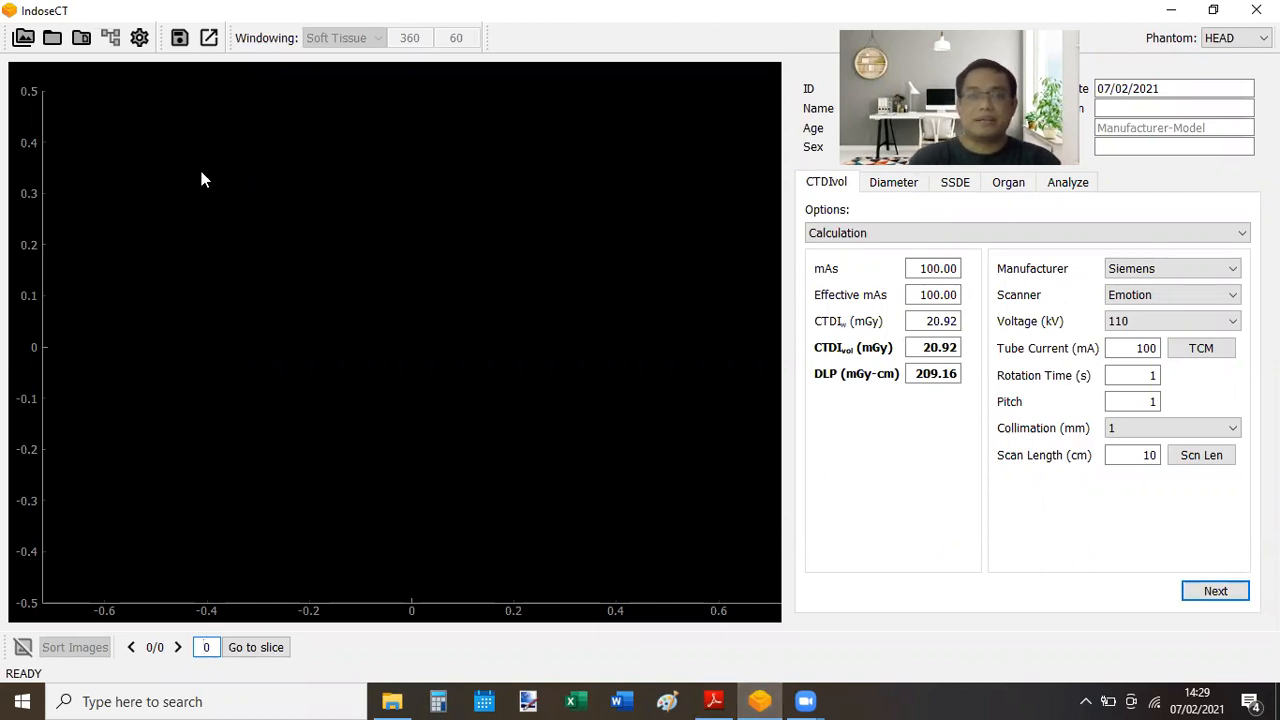
- Load the 88-slice sample CT series and page through it from chest to hip slices
left_click(82, 40)
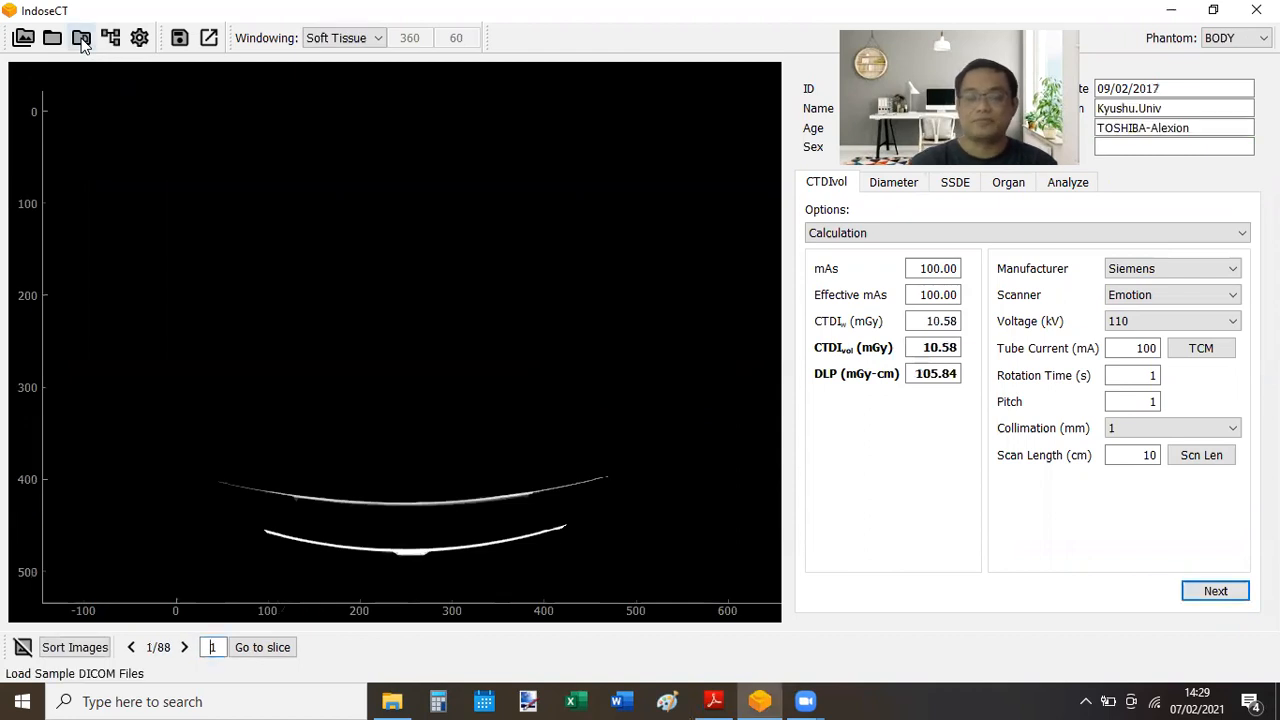
key("Right")
key("Right")
key("Right")
key("Right")
key("Right")
key("Right")
key("Right")
key("Right")
key("Right")
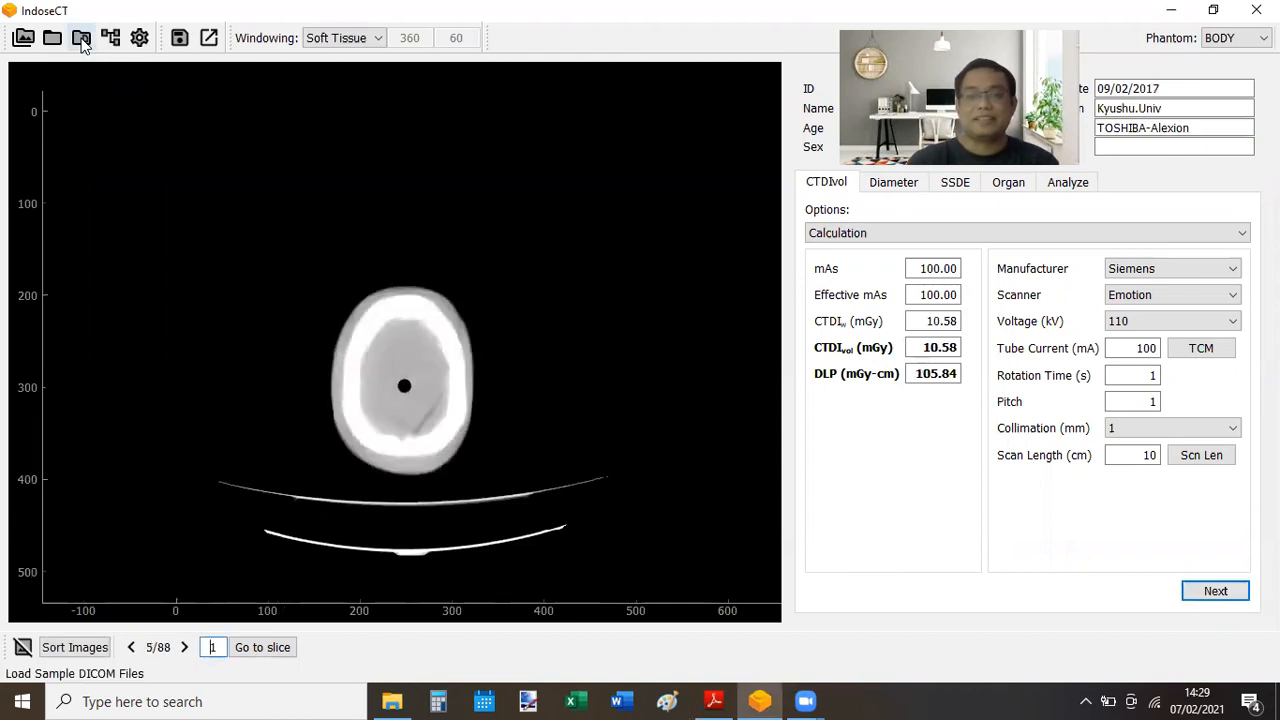
key("Right")
key("Right")
key("Right")
key("Right")
key("Right")
key("Right")
key("Right")
key("Right")
key("Right")
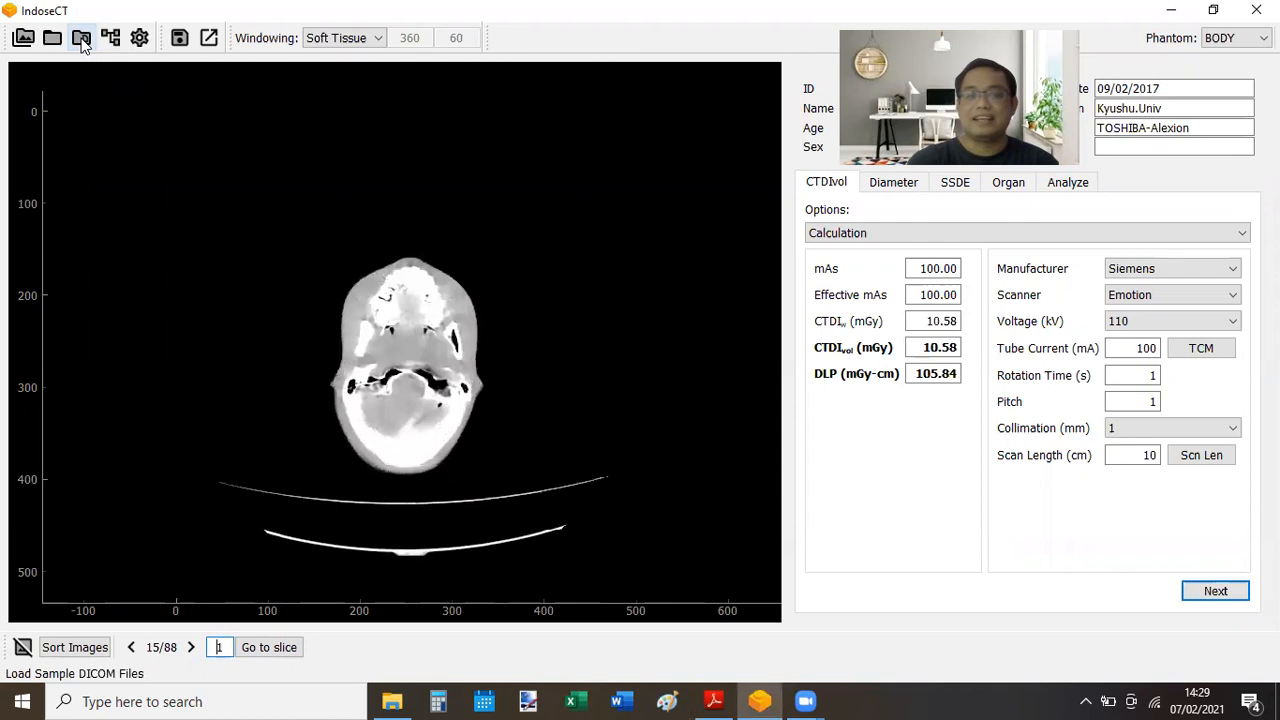
key("Right")
key("Right")
key("Right")
key("Right")
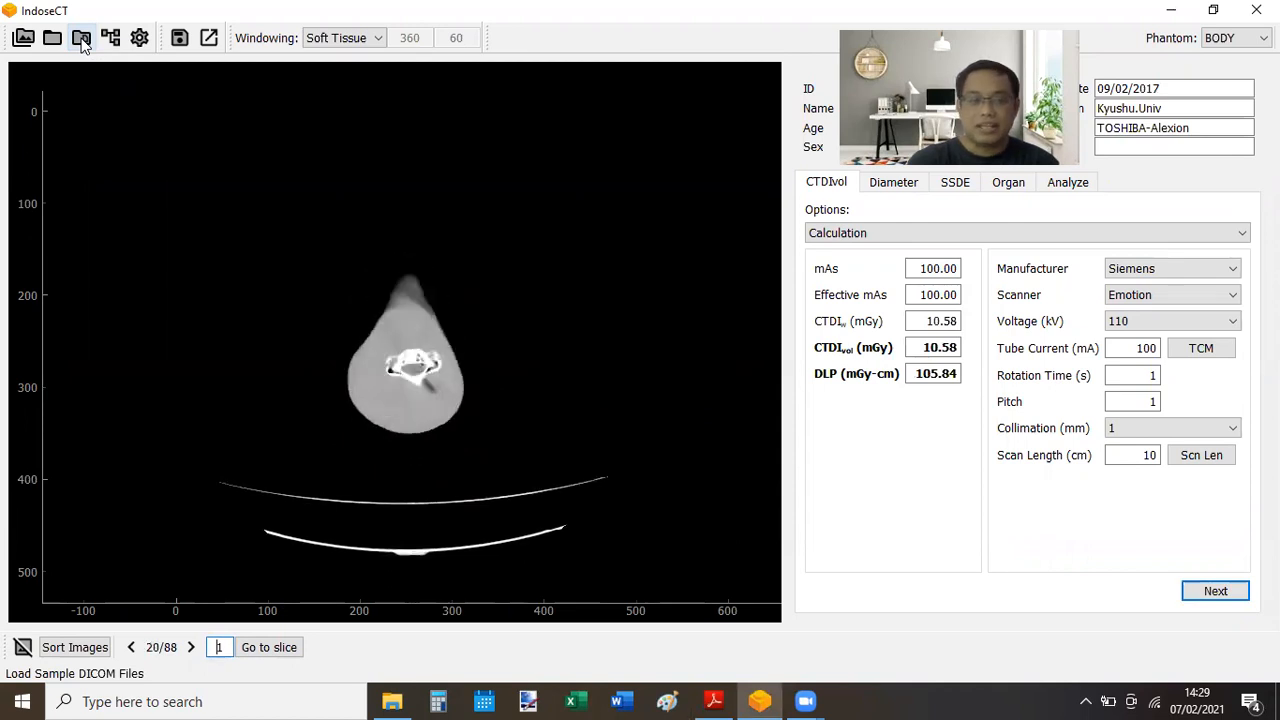
key("Right")
key("Right")
key("Right")
key("Right")
key("Right")
key("Right")
key("Right")
key("Right")
key("Right")
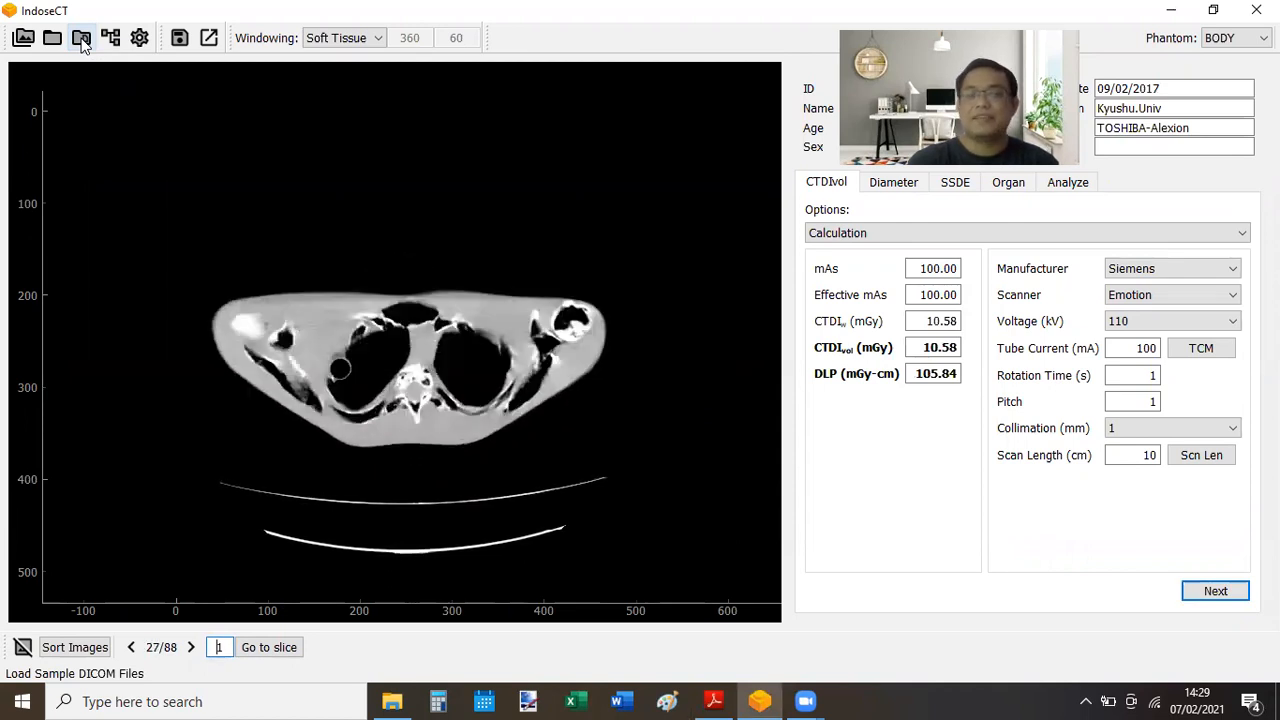
key("Right")
key("Right")
key("Right")
key("Right")
key("Right")
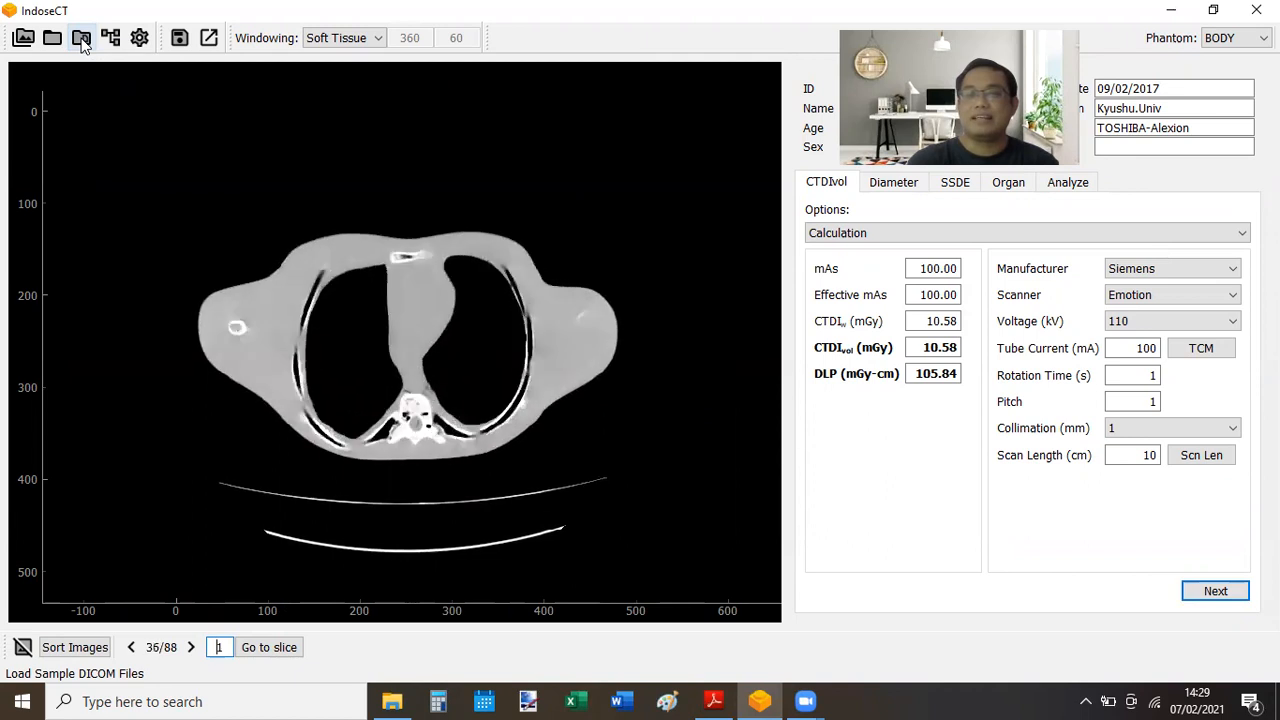
key("Right")
key("Right")
key("Right")
key("Right")
key("Right")
key("Right")
key("Right")
key("Right")
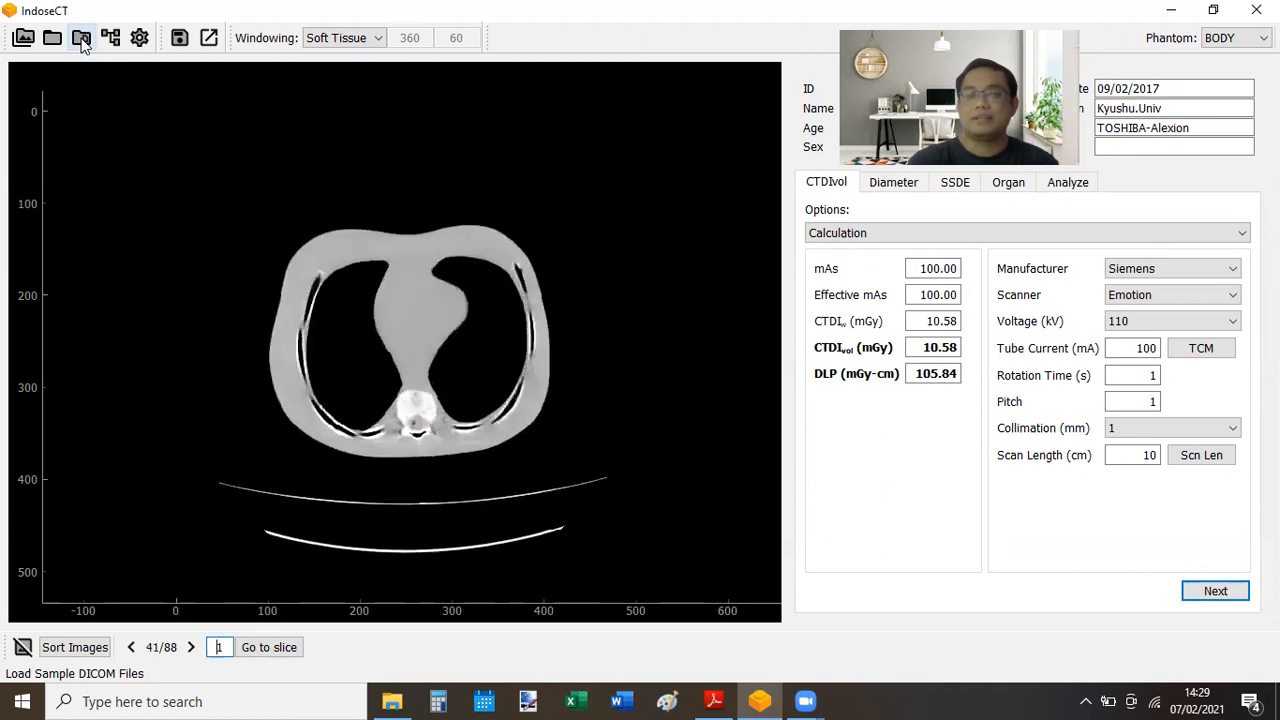
key("Right")
key("Right")
key("Right")
key("Right")
key("Right")
key("Right")
key("Right")
key("Right")
key("Right")
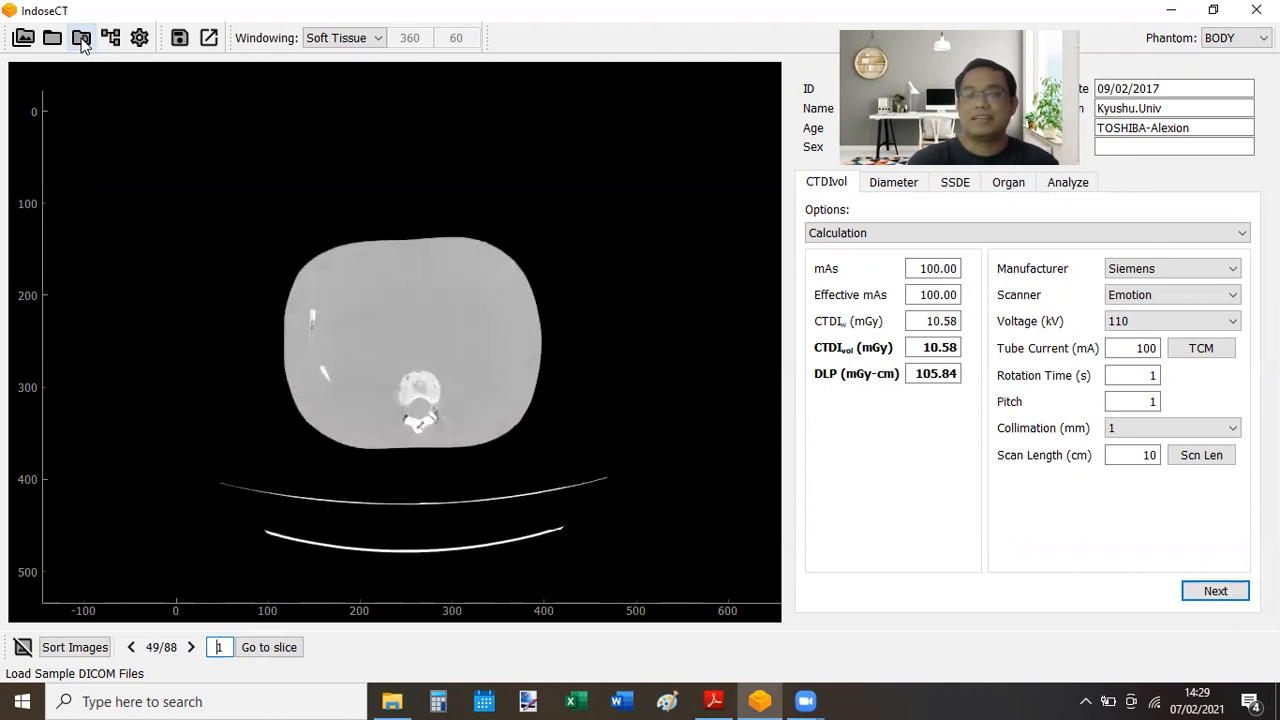
key("Right")
key("Right")
key("Right")
key("Right")
key("Right")
key("Right")
key("Right")
key("Right")
key("Right")
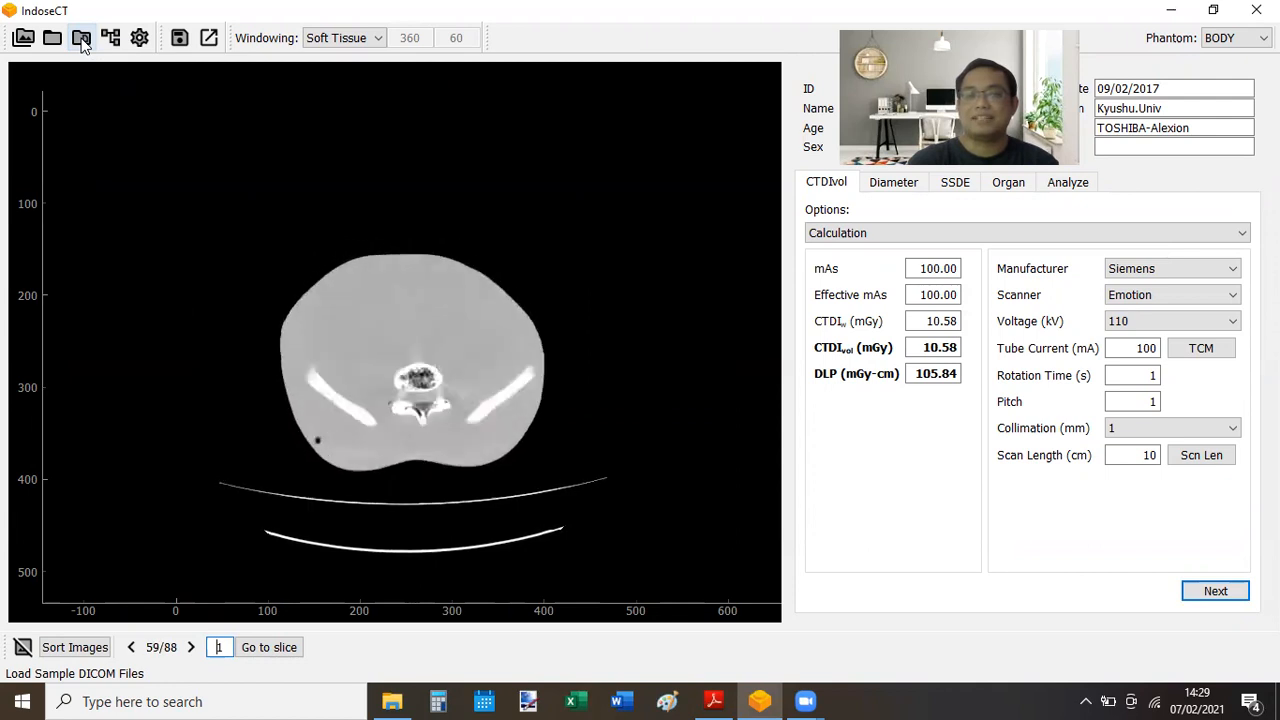
key("Right")
key("Right")
key("Right")
key("Right")
key("Right")
key("Right")
key("Right")
key("Right")
key("Right")
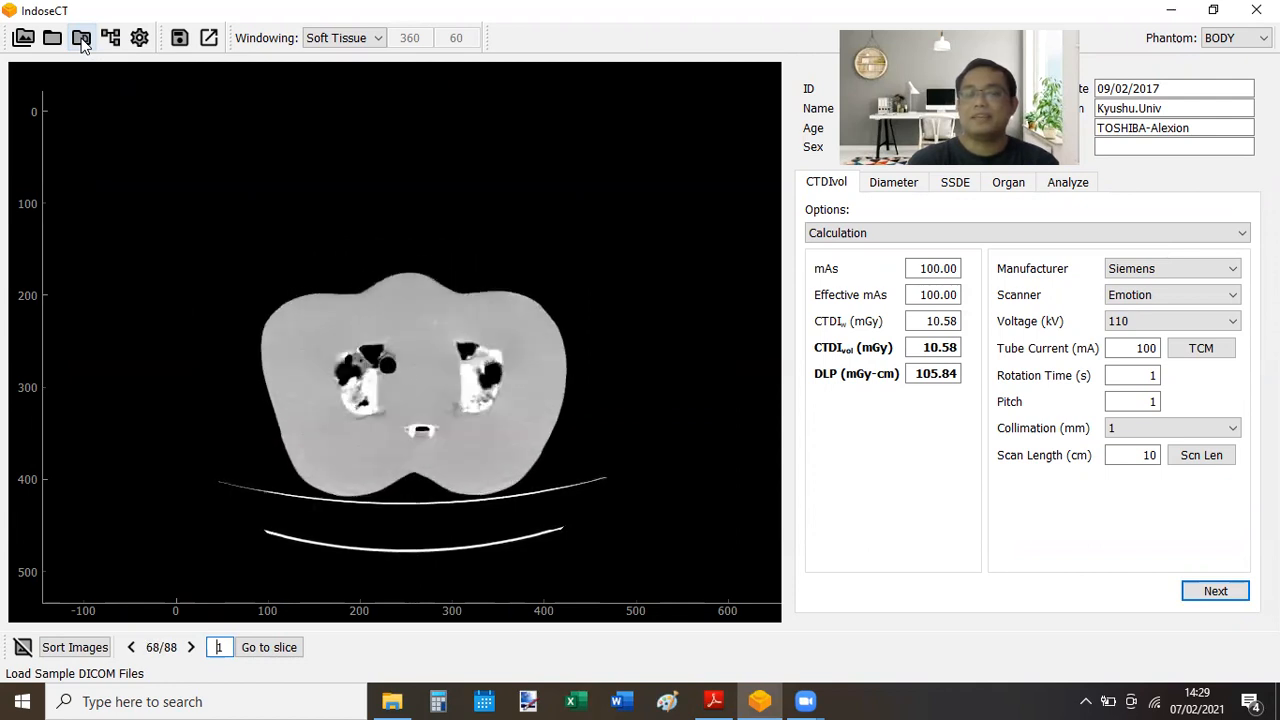
key("Right")
key("Right")
key("Right")
key("Right")
key("Right")
key("Right")
key("Right")
key("Right")
key("Right")
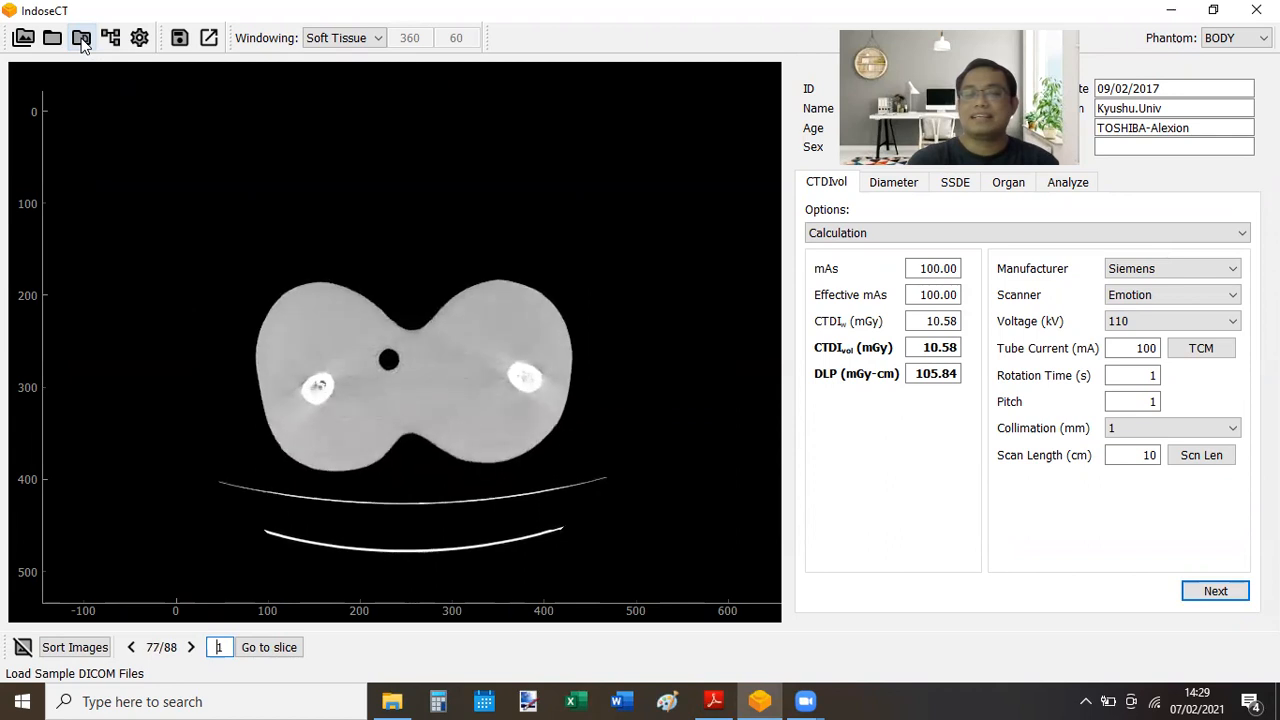
key("Right")
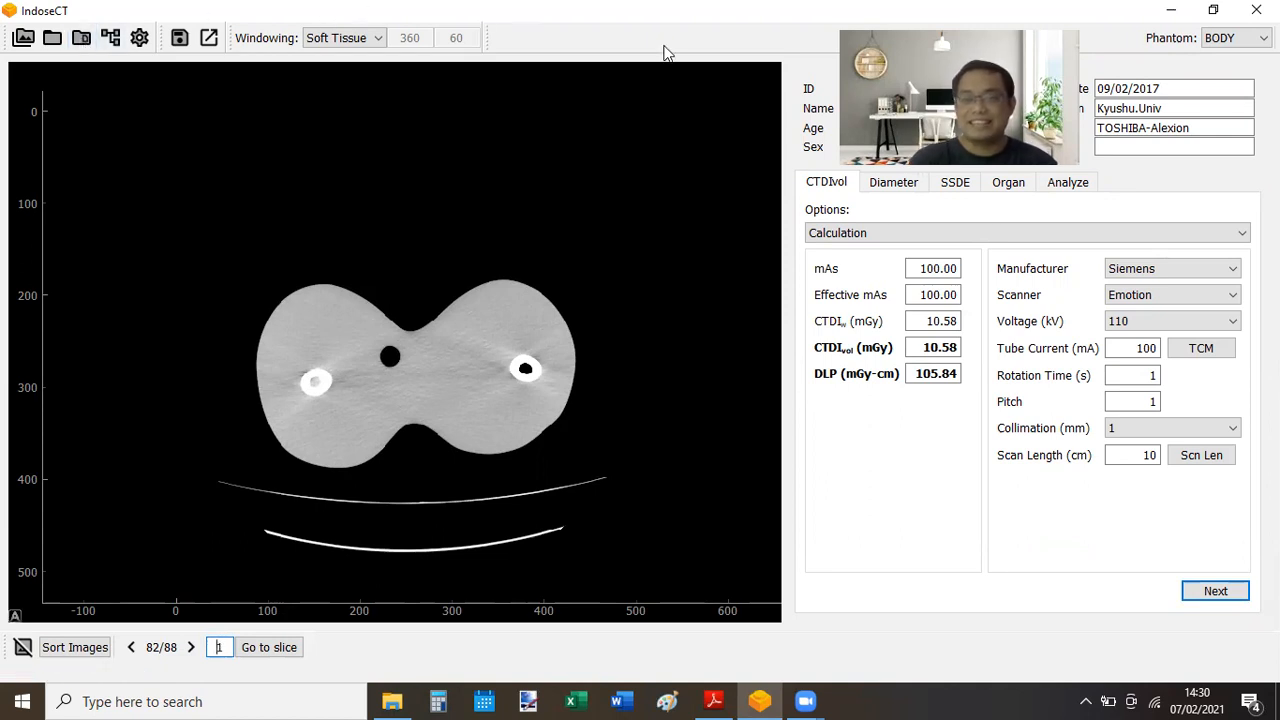
- Show the slice–tube current graph, flat at 100.00 mA across all slices, then close it
left_click(1197, 352)
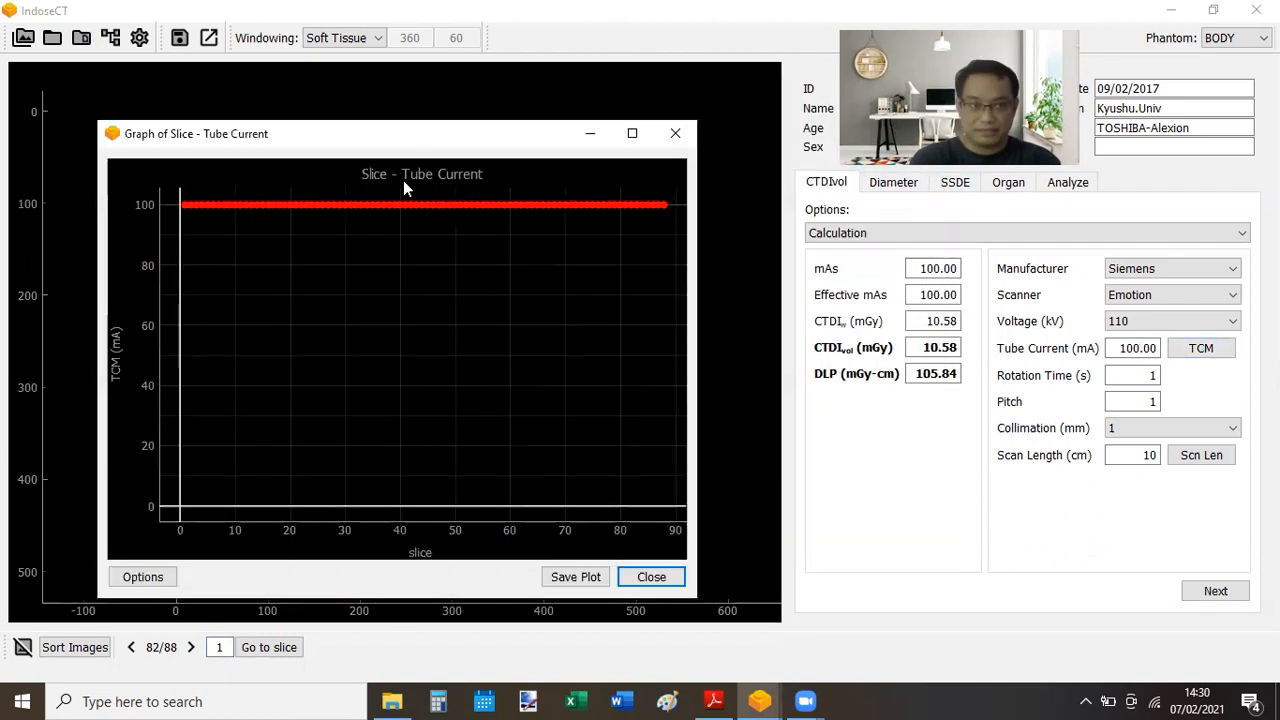
right_click(302, 323)
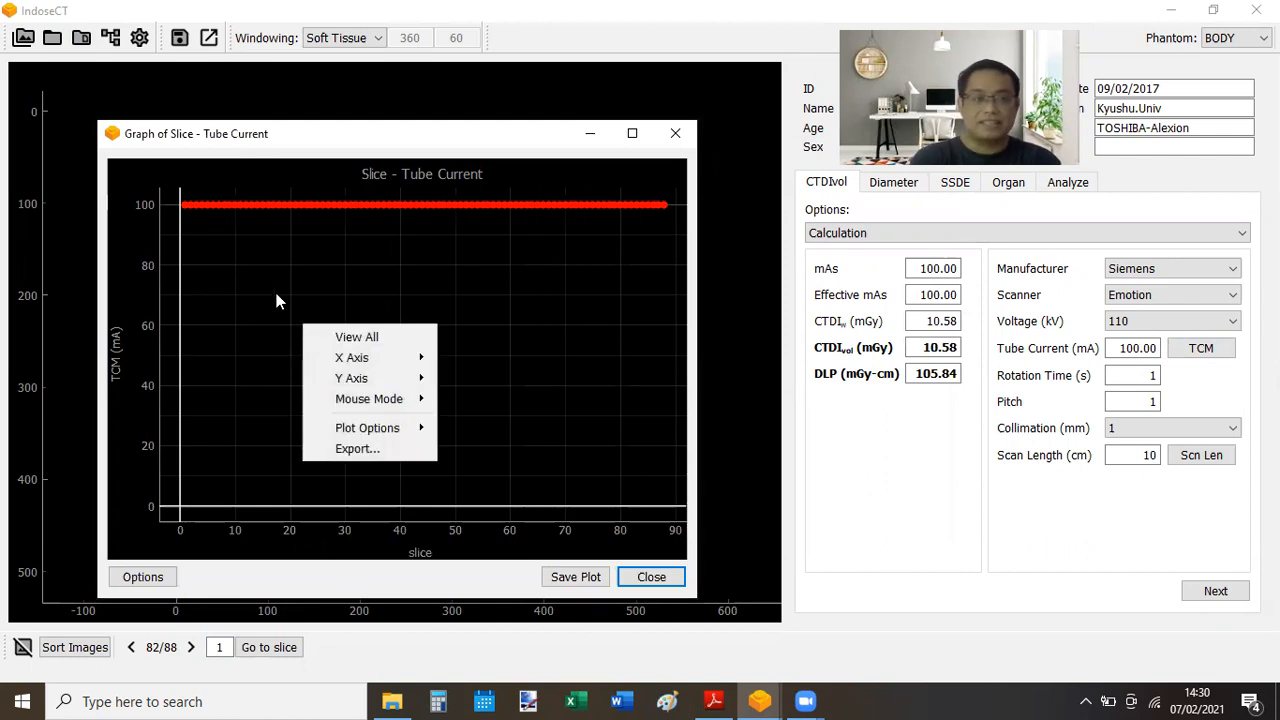
left_click(274, 290)
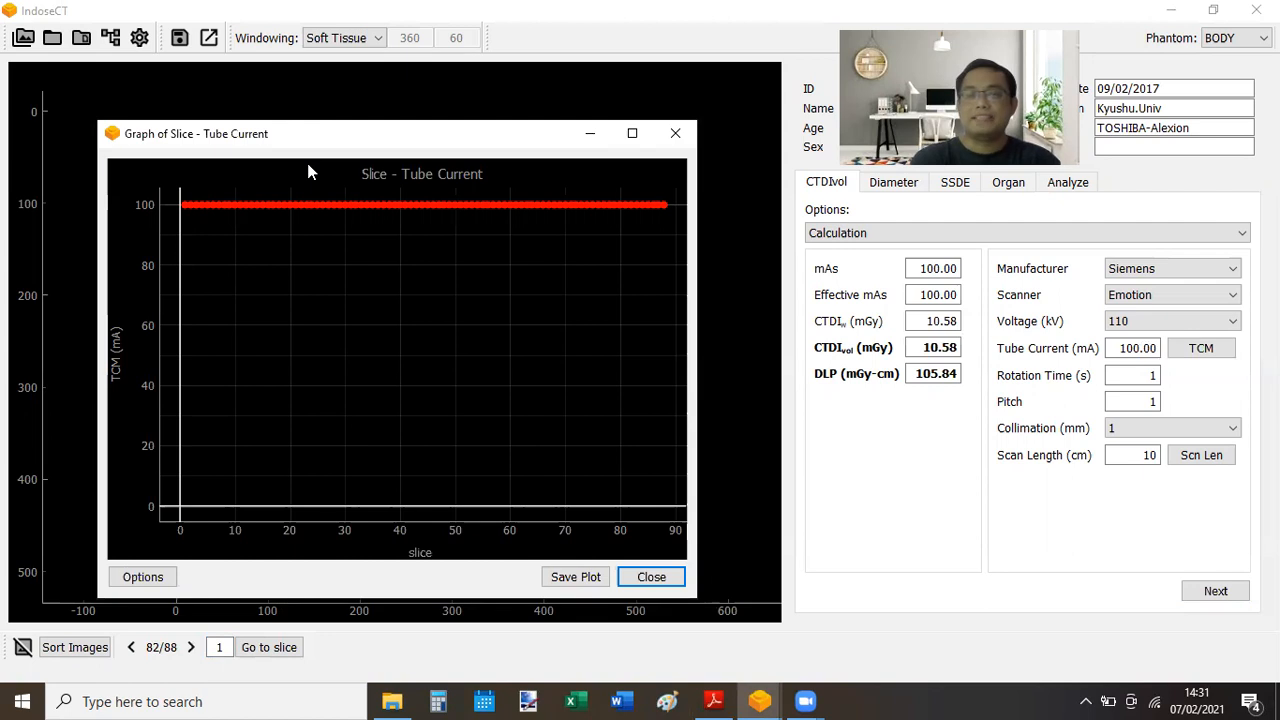
left_click_drag(366, 135, 358, 163)
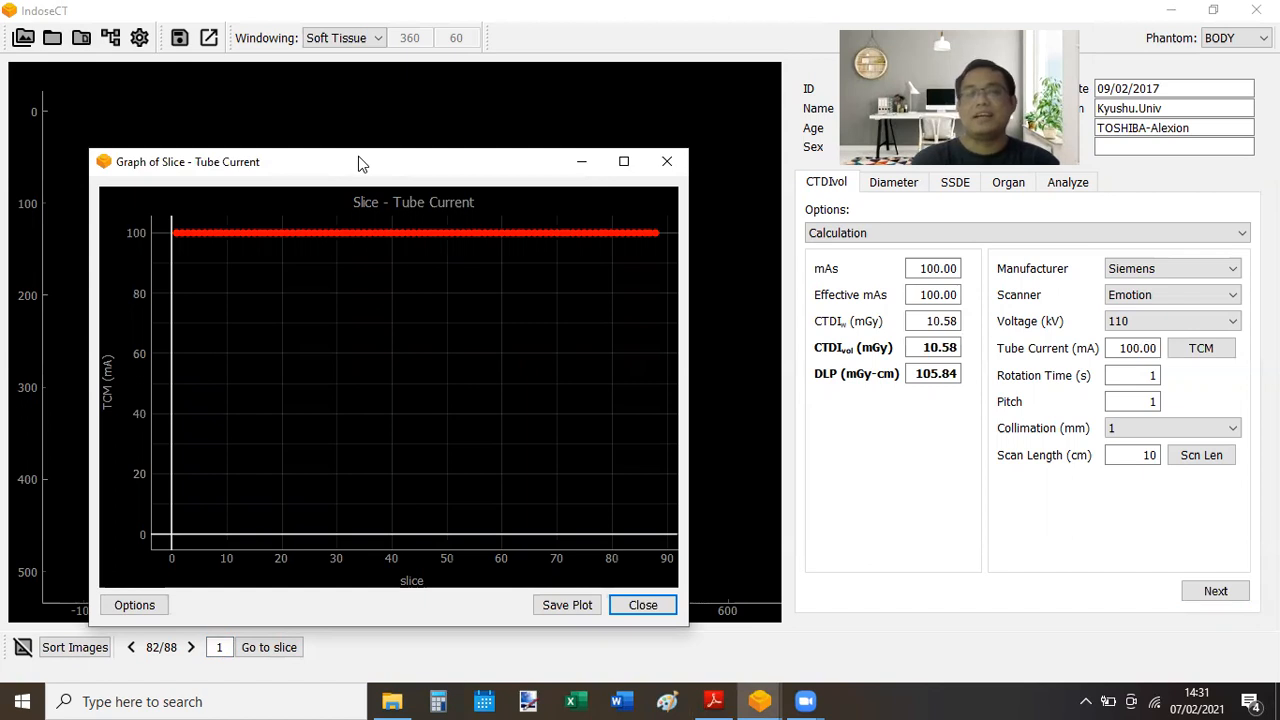
left_click(669, 168)
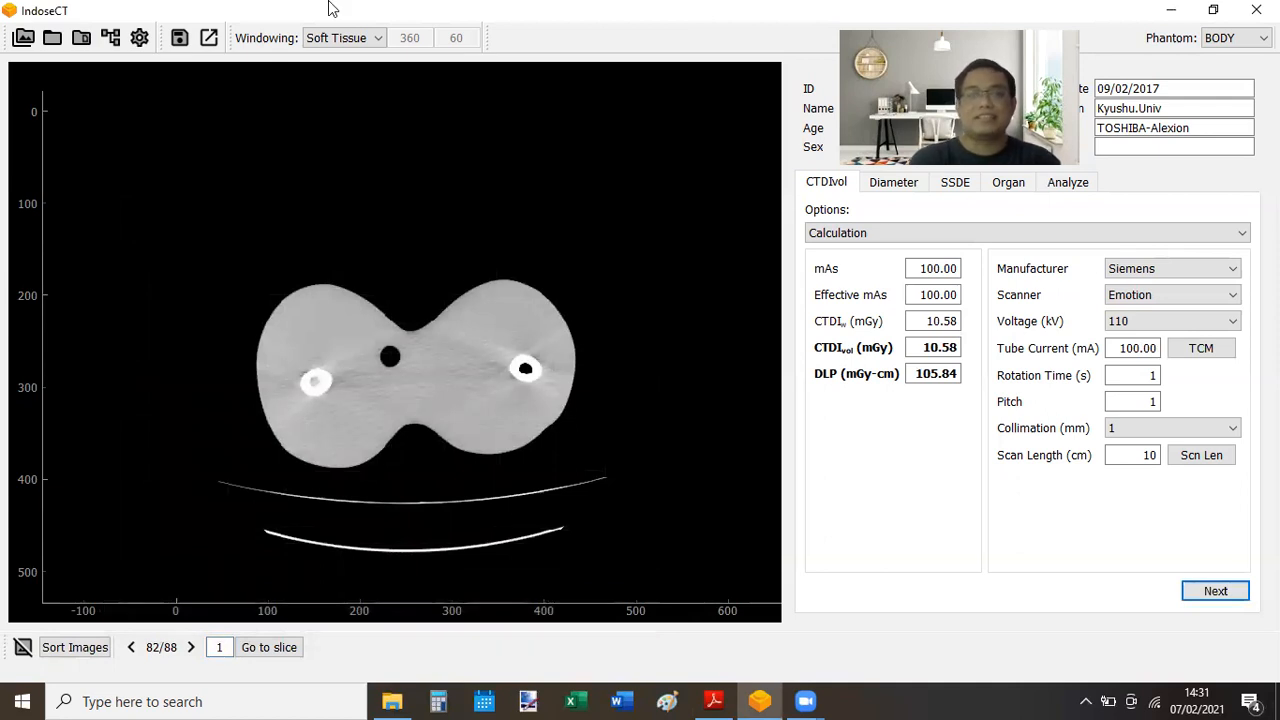
- Load the CT.2015.09.PA1 folder from E:\Pasca ITB\Citra CT\Citra RS Kensaras\PELVIS ABDOMEN
left_click(54, 42)
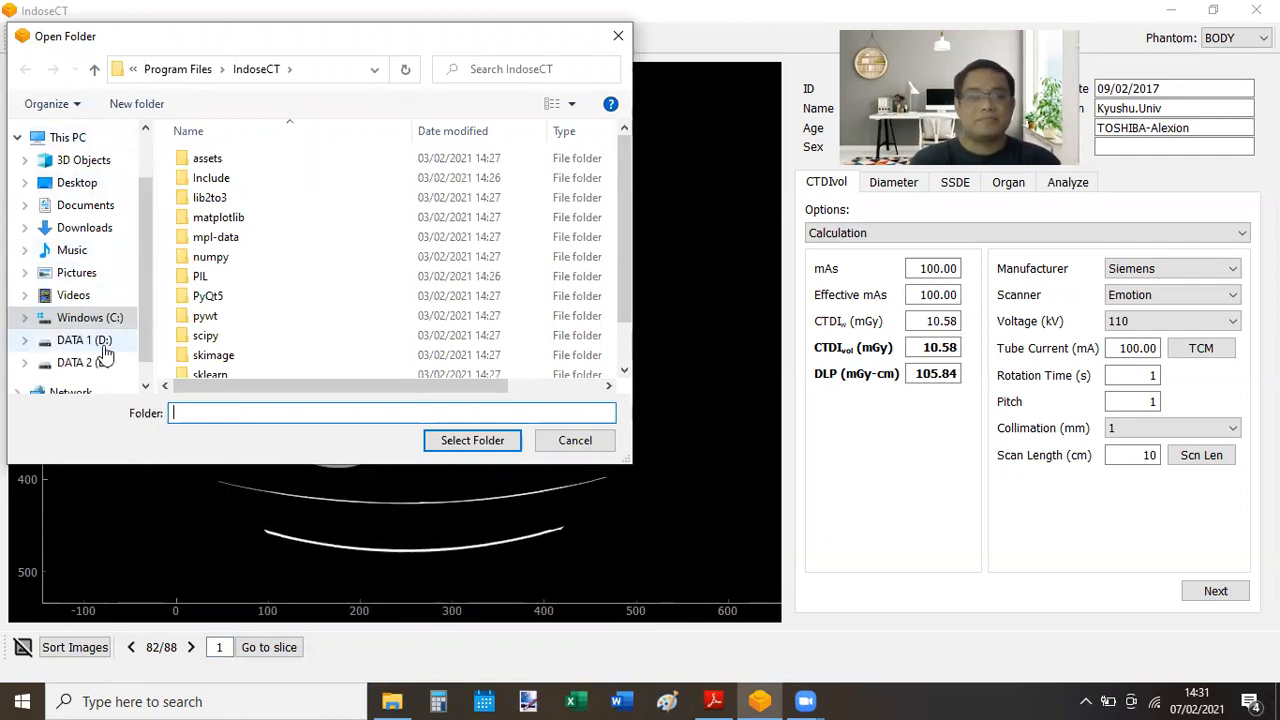
left_click(102, 368)
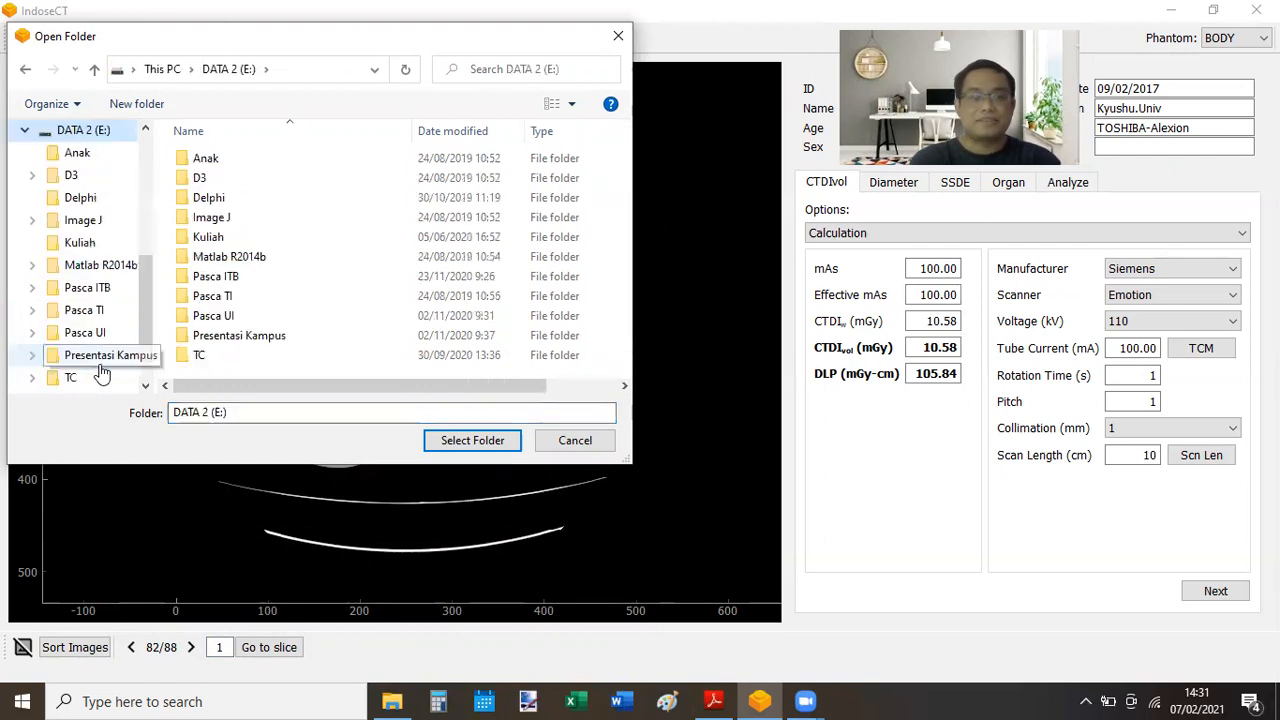
double_click(229, 280)
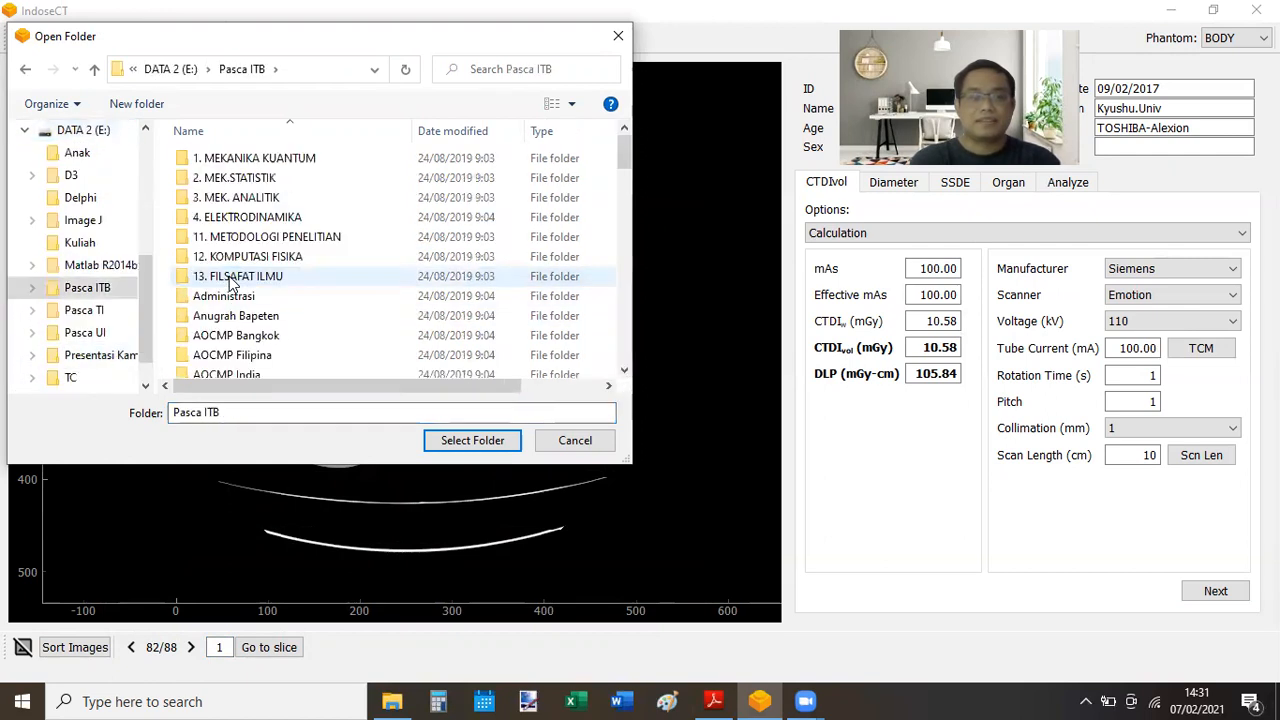
scroll(626, 317, "down", 4)
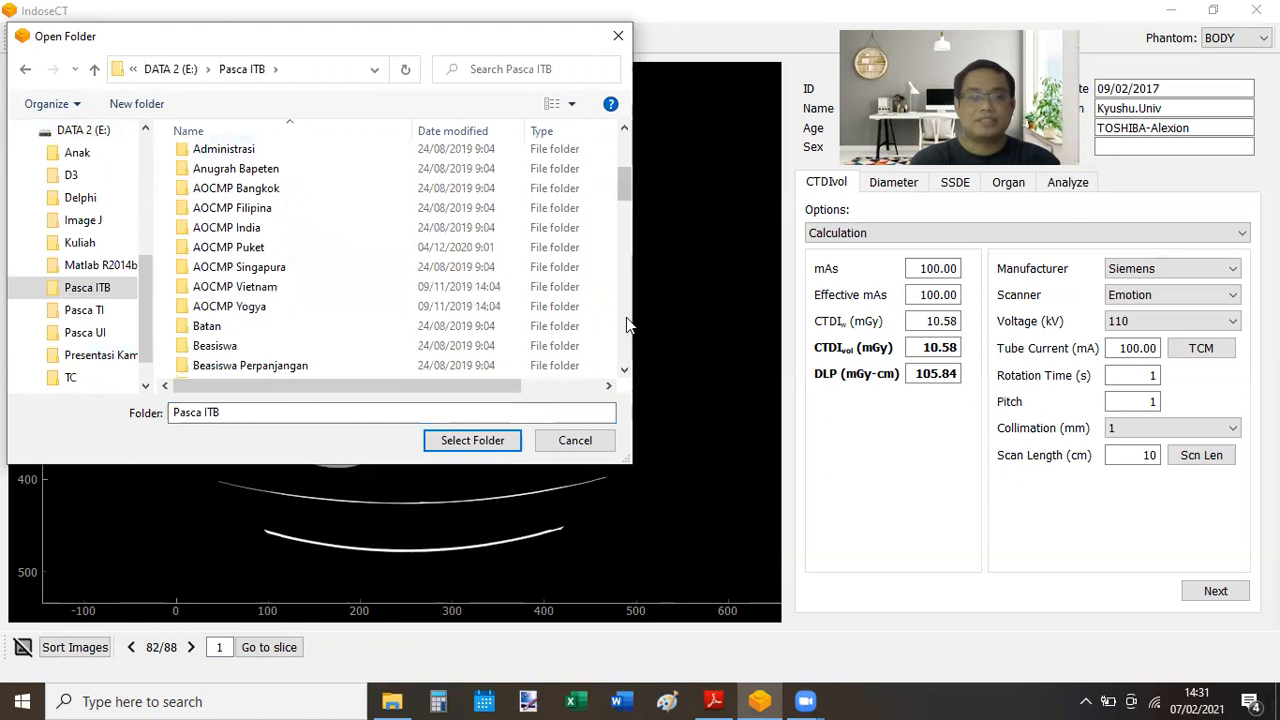
double_click(207, 336)
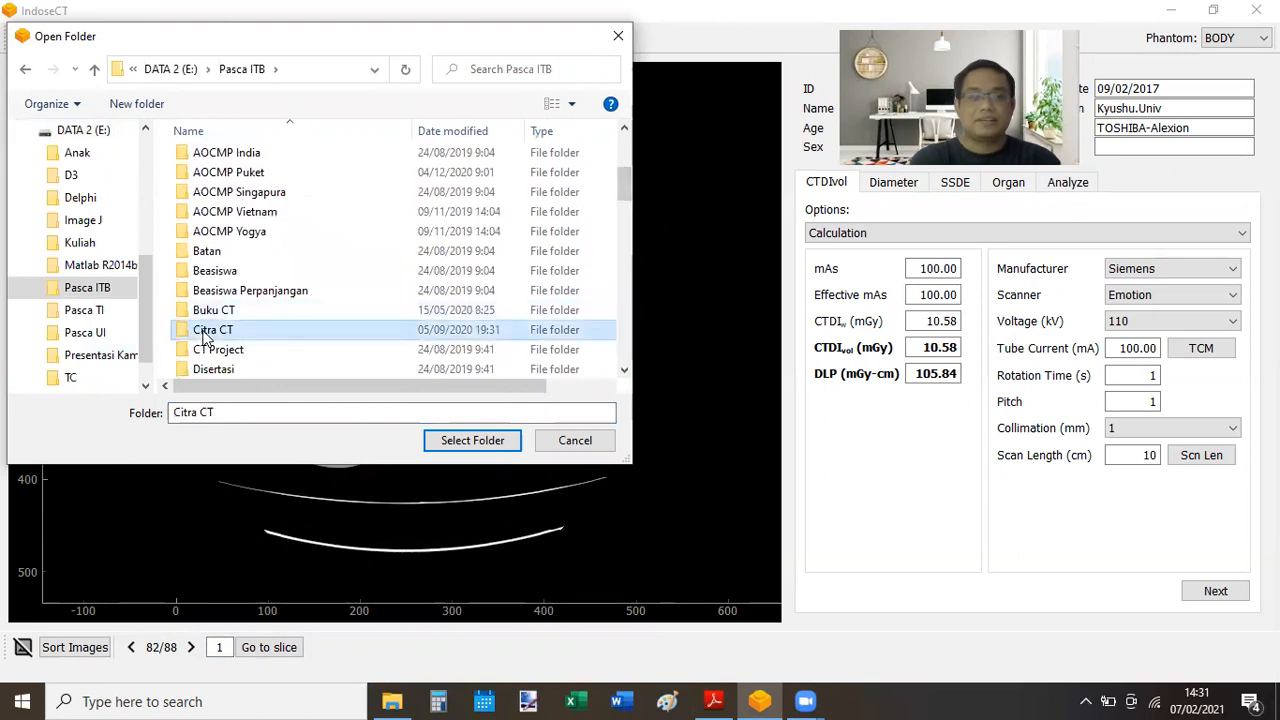
double_click(266, 335)
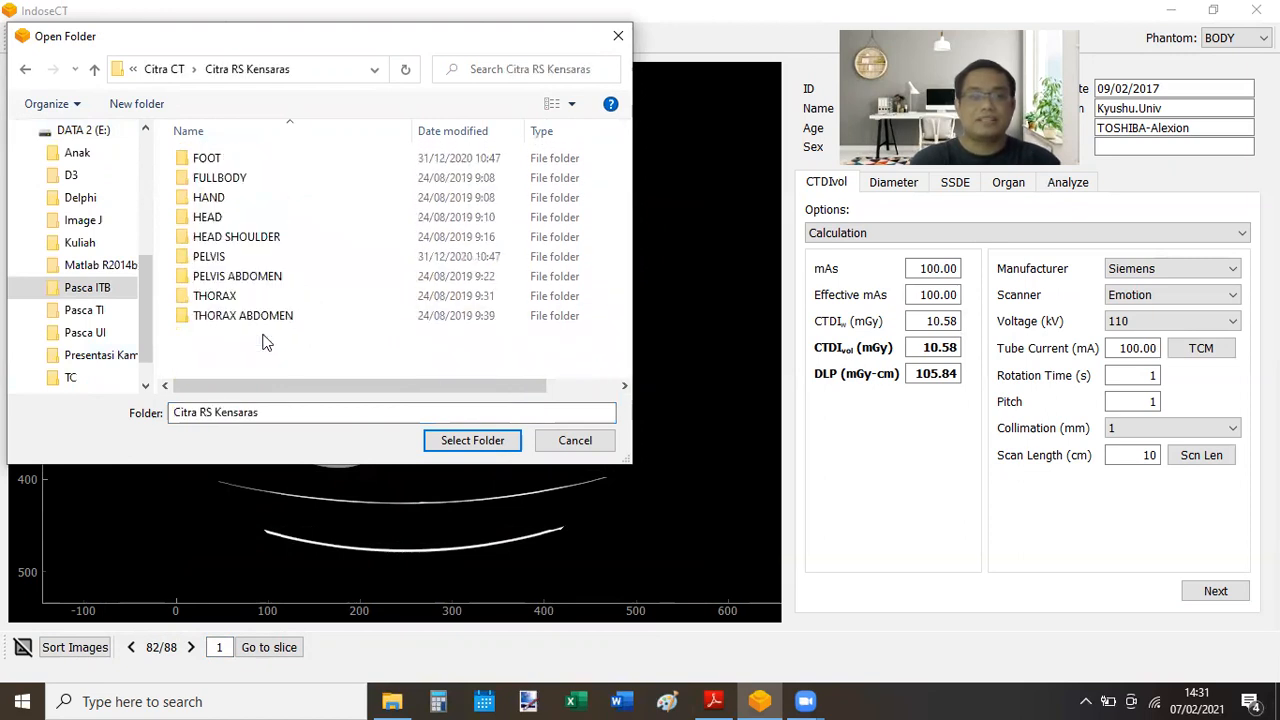
left_click(265, 283)
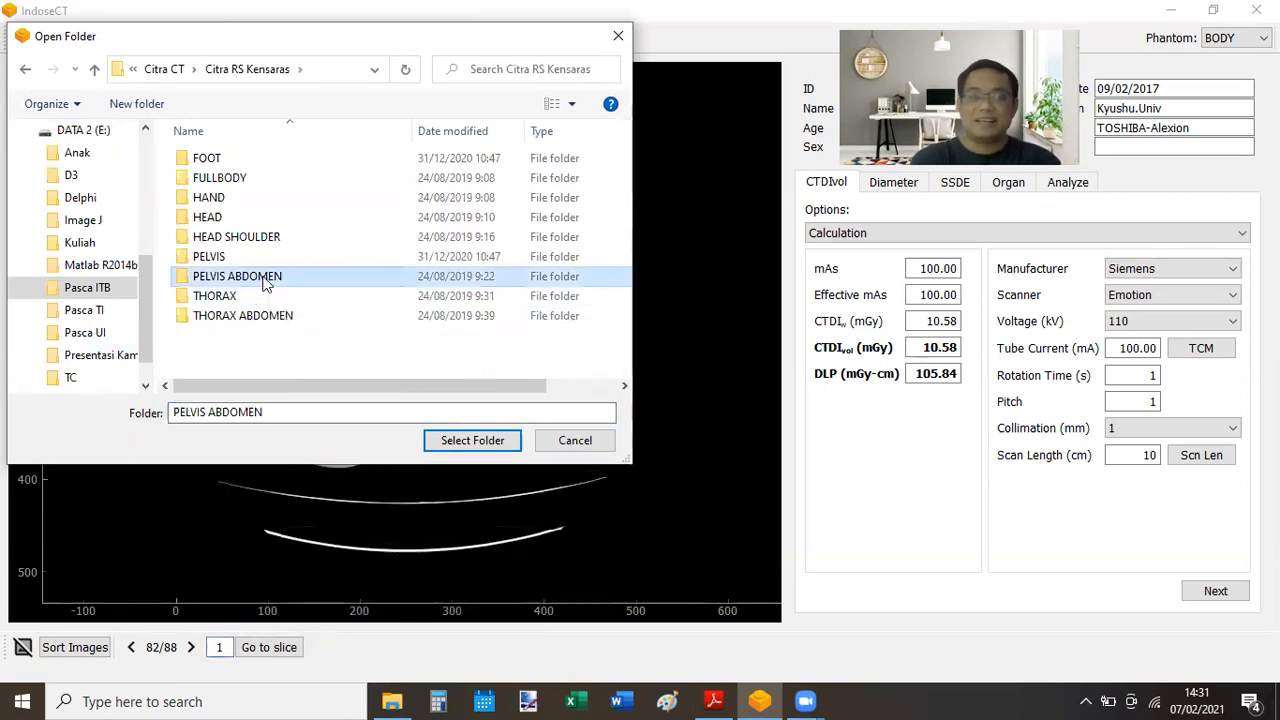
double_click(265, 283)
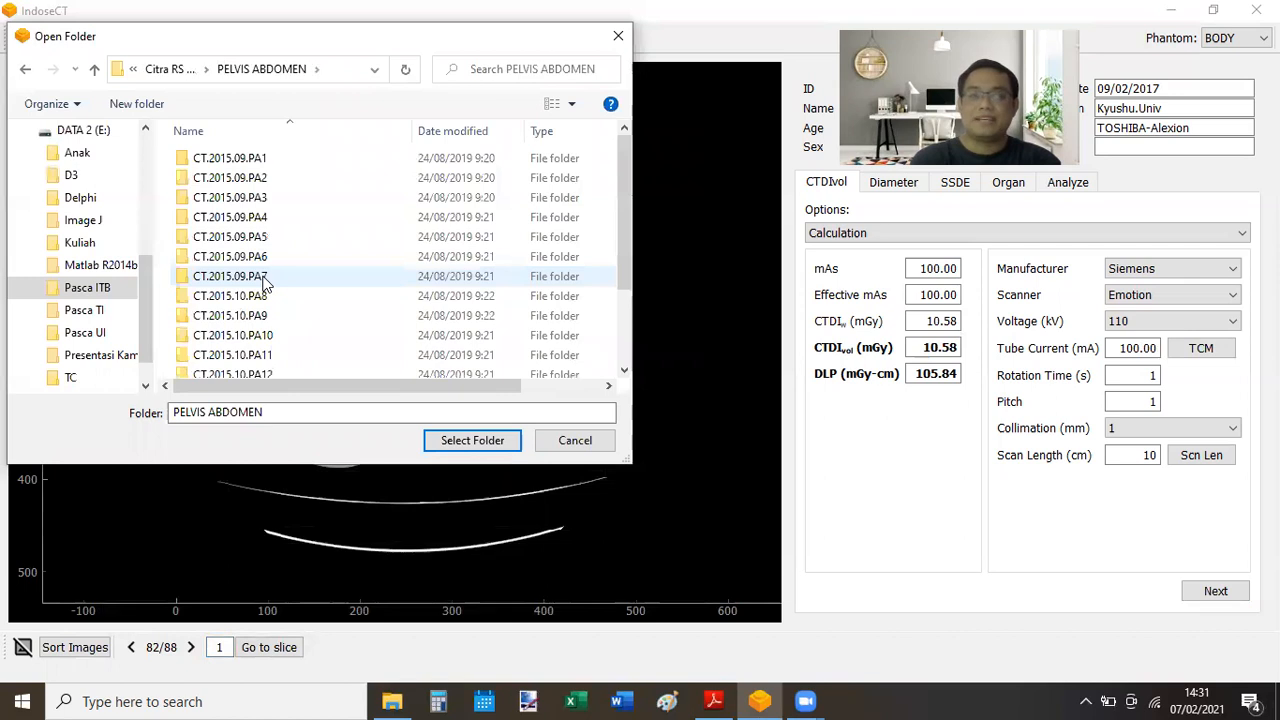
double_click(253, 163)
left_click(472, 440)
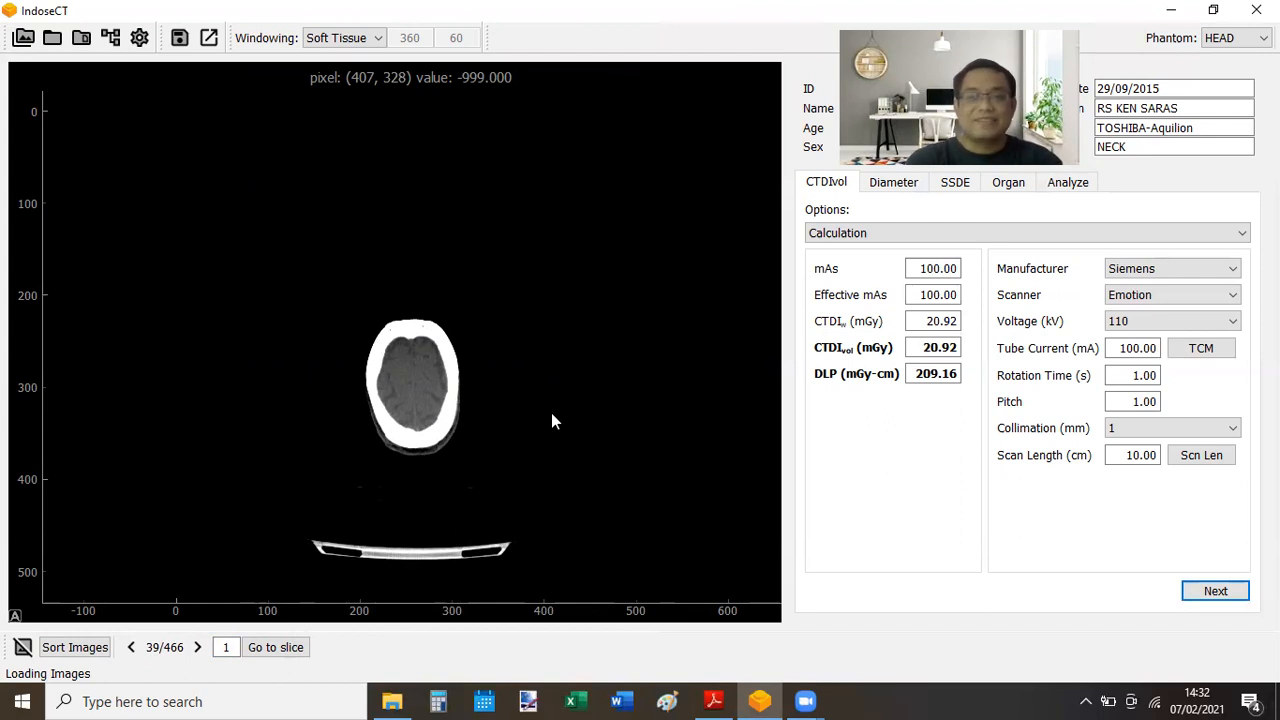
- Scroll through the 466 slices while reviewing CTDIvol 20.92 mGy and DLP 209.16 mGy-cm
scroll(552, 415, "down", 9)
scroll(551, 421, "down", 12)
scroll(551, 421, "down", 17)
scroll(551, 420, "down", 20)
scroll(551, 421, "down", 20)
scroll(551, 421, "down", 20)
scroll(551, 421, "down", 20)
scroll(551, 421, "down", 20)
scroll(551, 421, "down", 20)
scroll(551, 421, "down", 20)
scroll(551, 421, "down", 20)
scroll(551, 421, "down", 20)
scroll(551, 421, "down", 20)
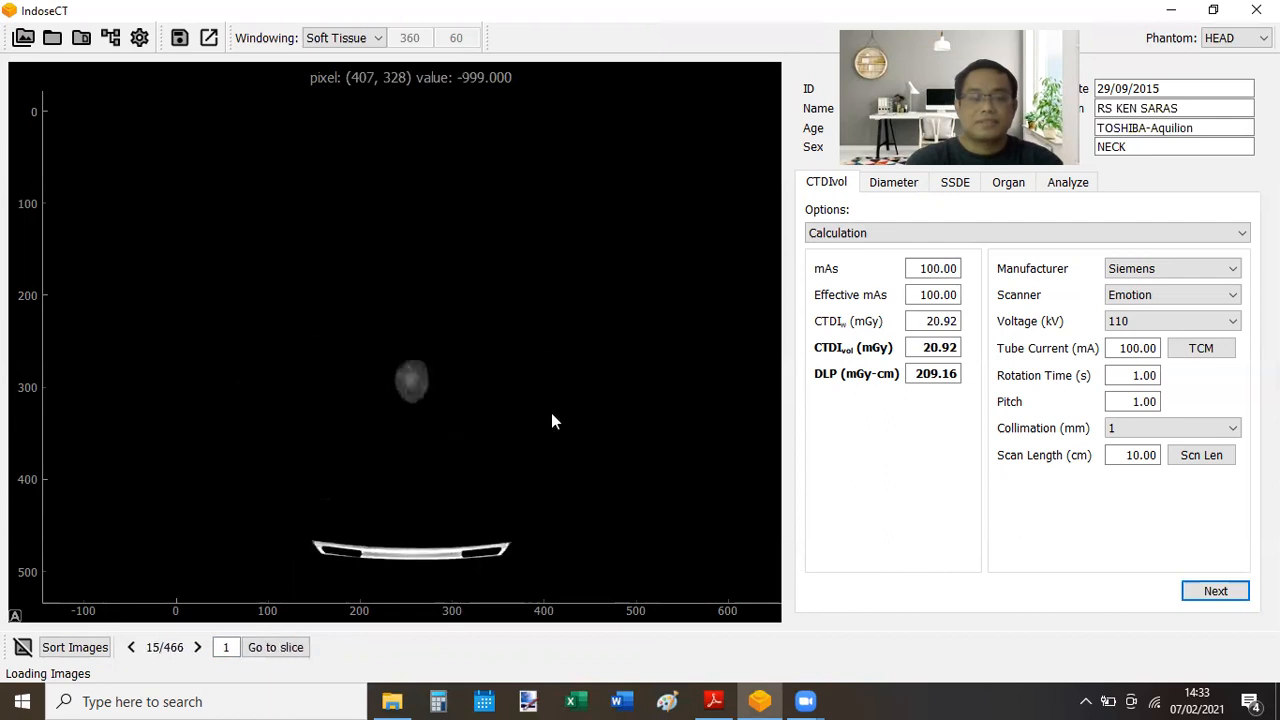
scroll(551, 421, "up", 14)
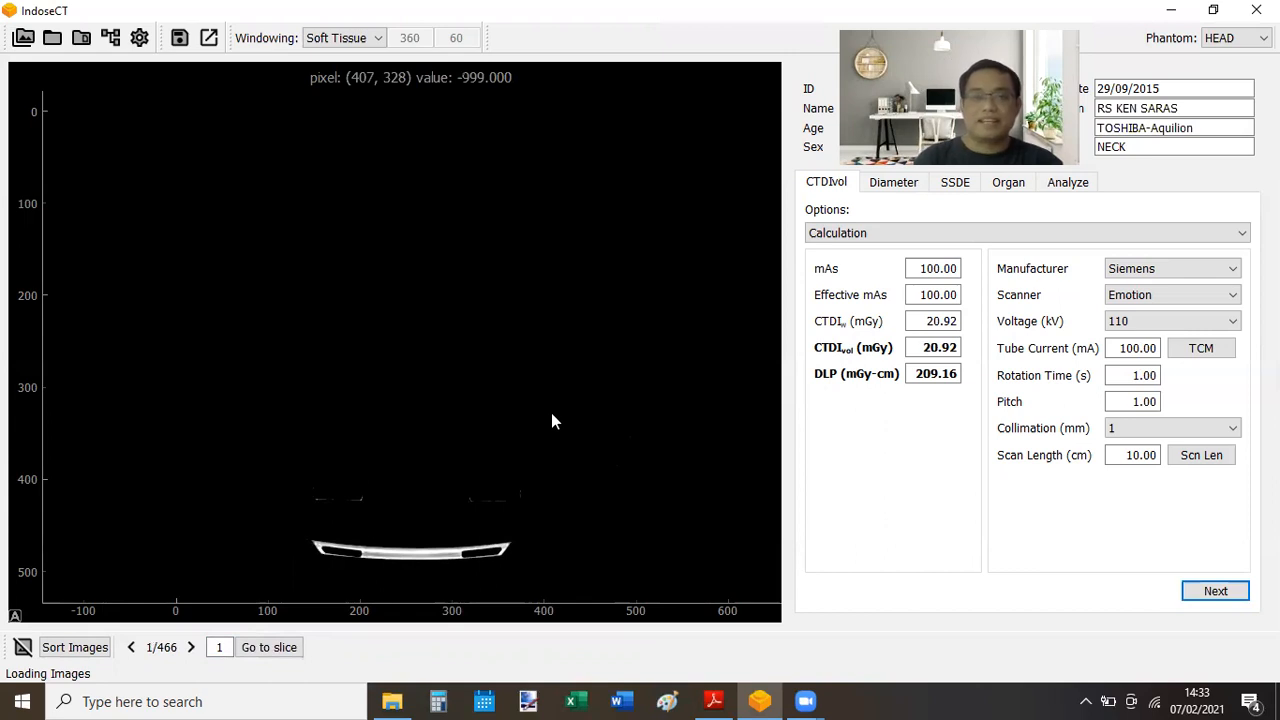
scroll(552, 420, "up", 5)
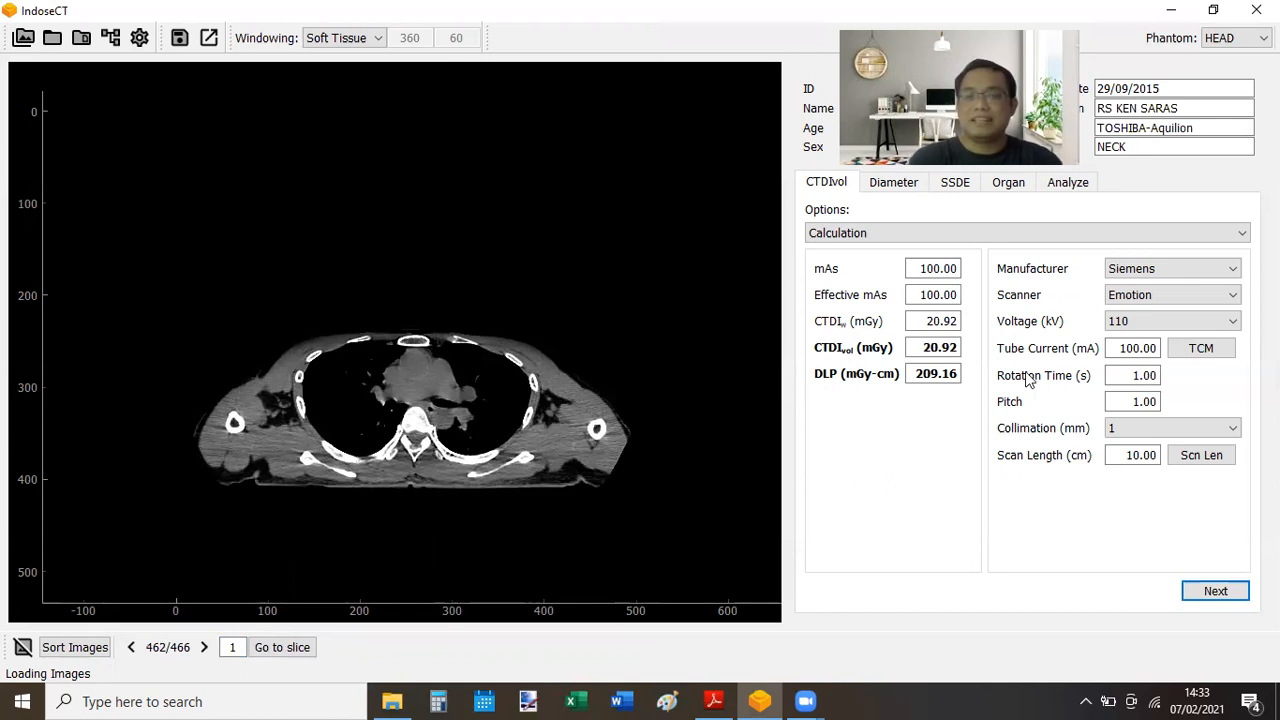
- Compute the modulated tube current of 421.50 mA and inspect its slice graph before closing it
left_click(1205, 357)
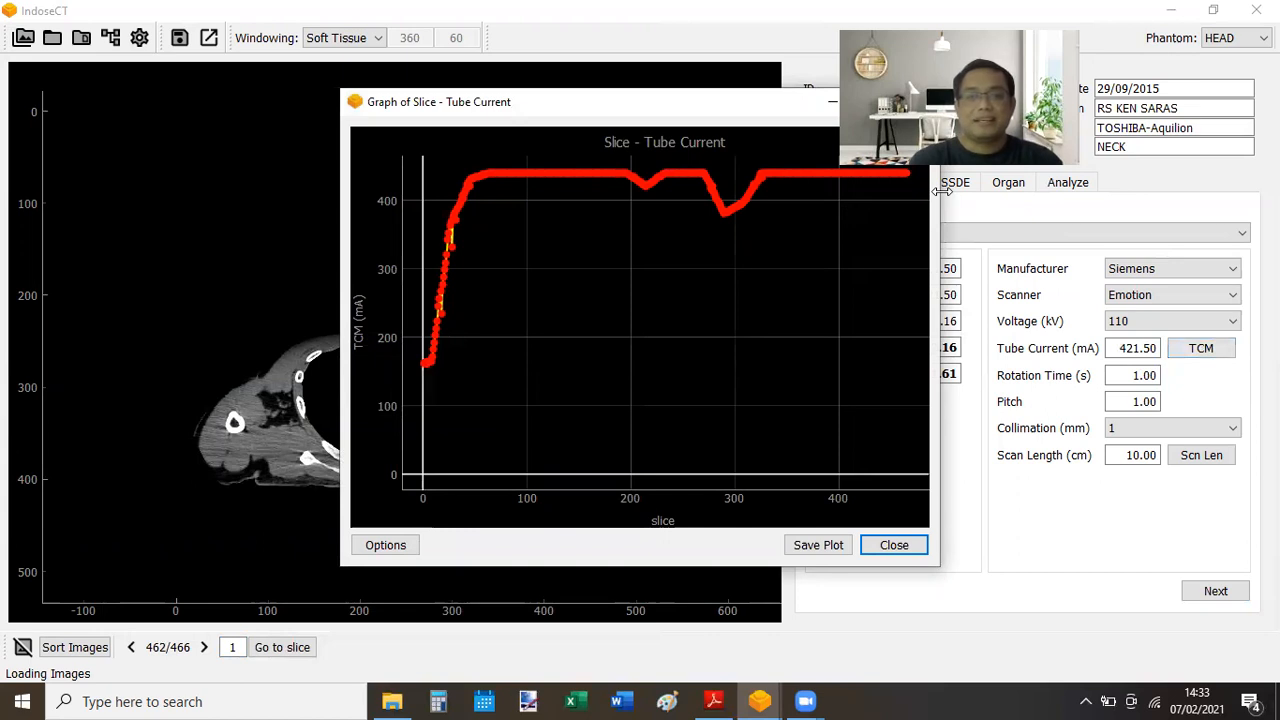
left_click_drag(700, 102, 550, 96)
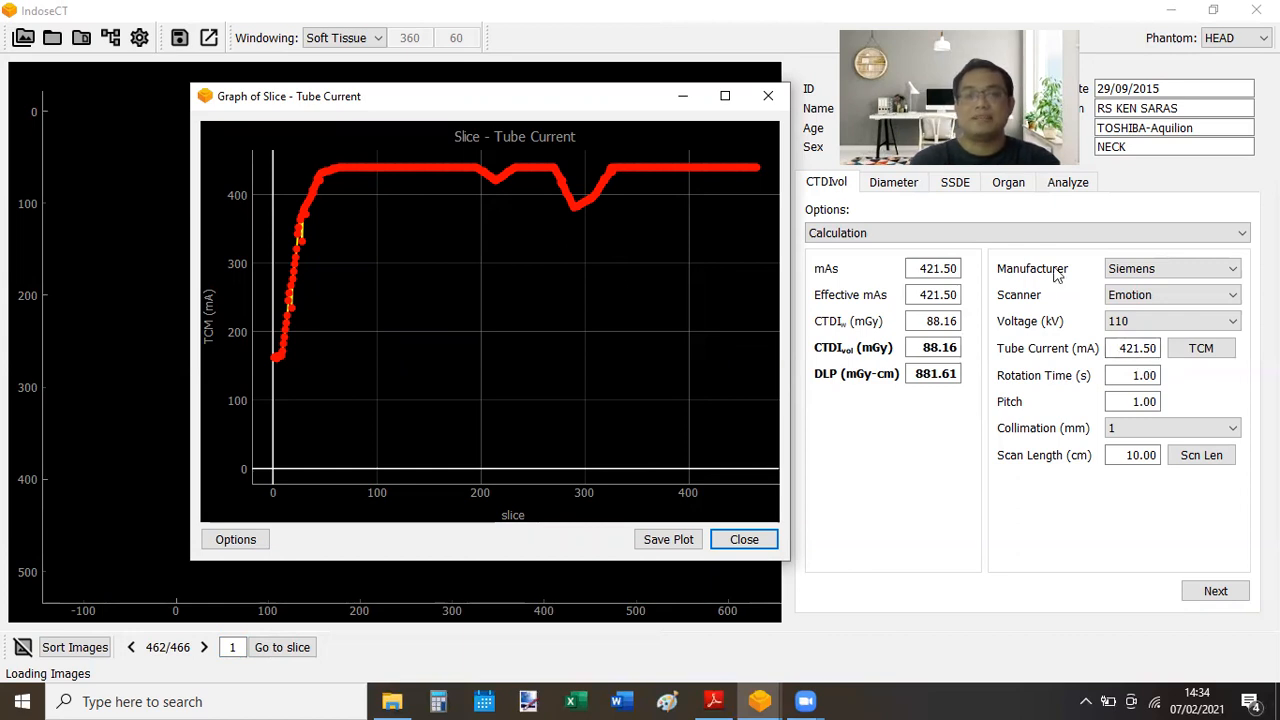
left_click(768, 96)
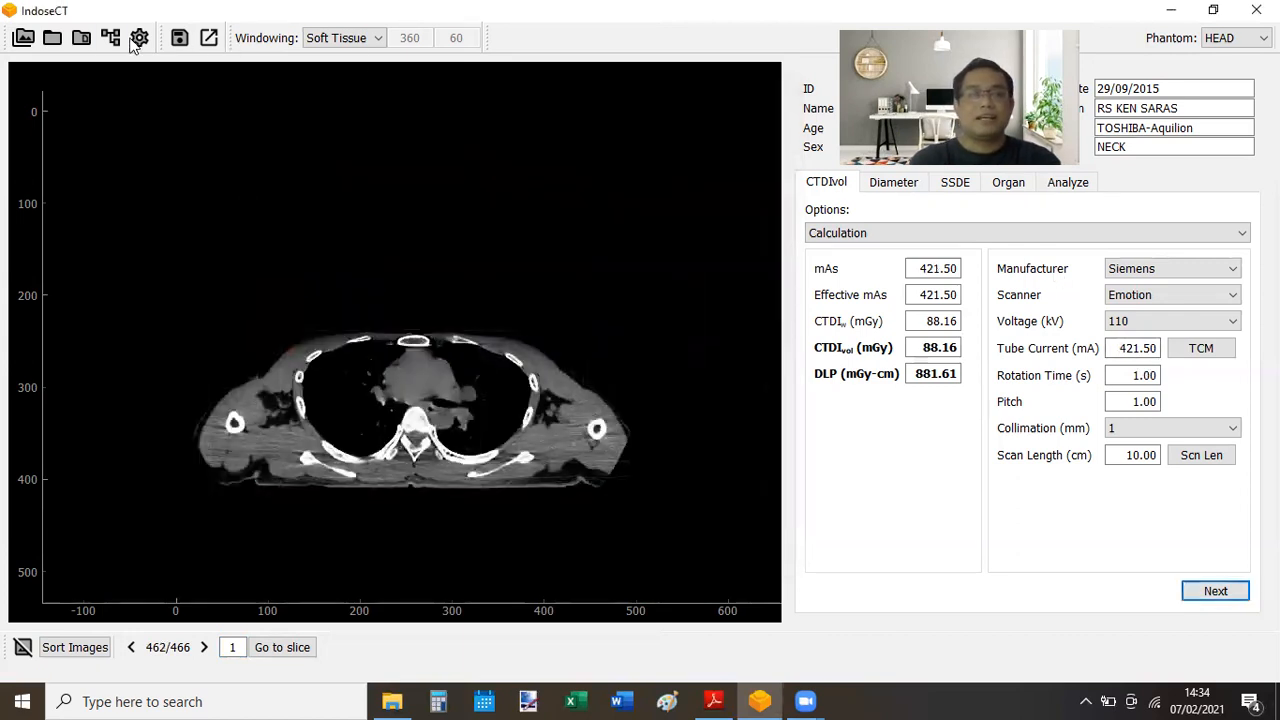
- Load the 481-slice CT.2015.09.PA3 series from the PELVIS ABDOMEN folder
left_click(57, 40)
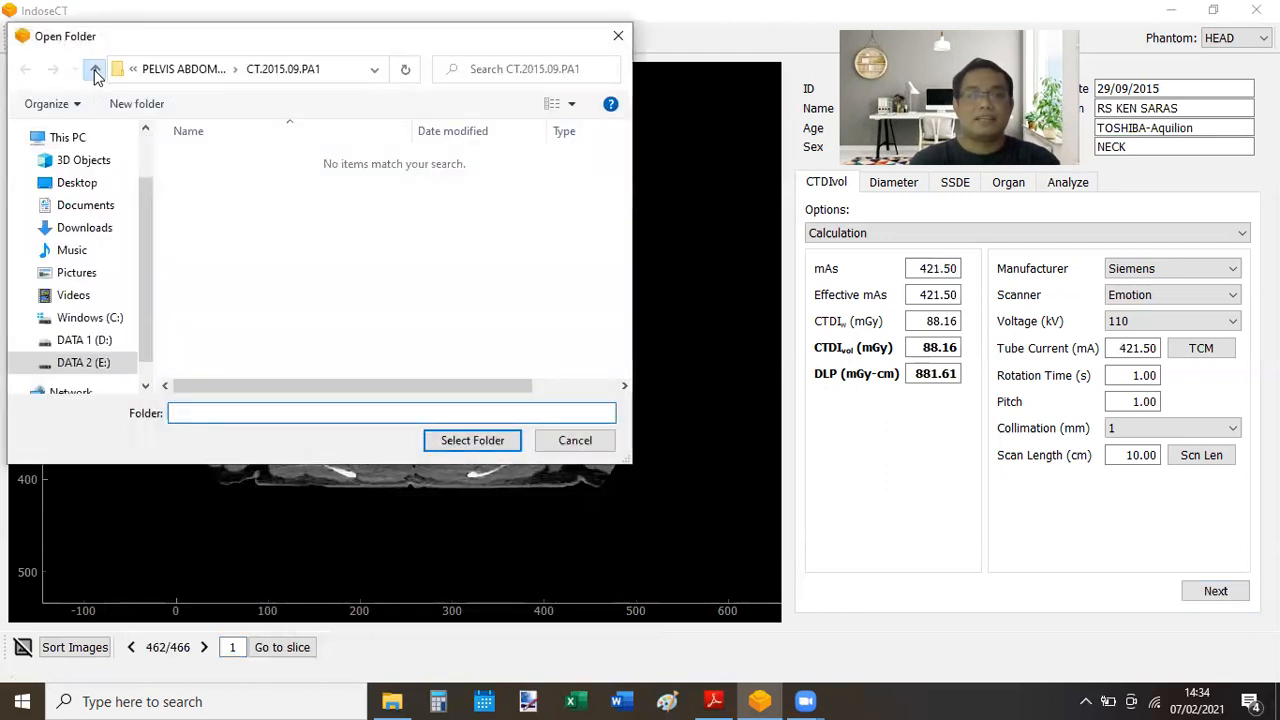
left_click(95, 72)
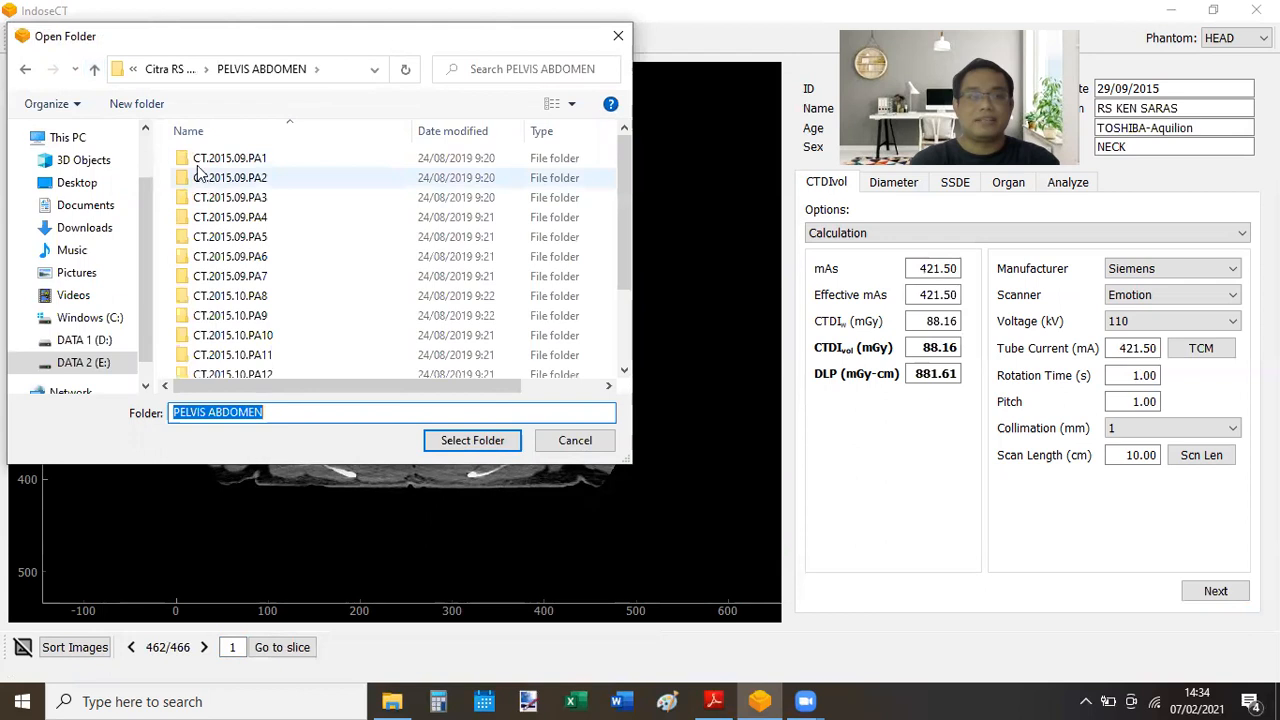
double_click(251, 204)
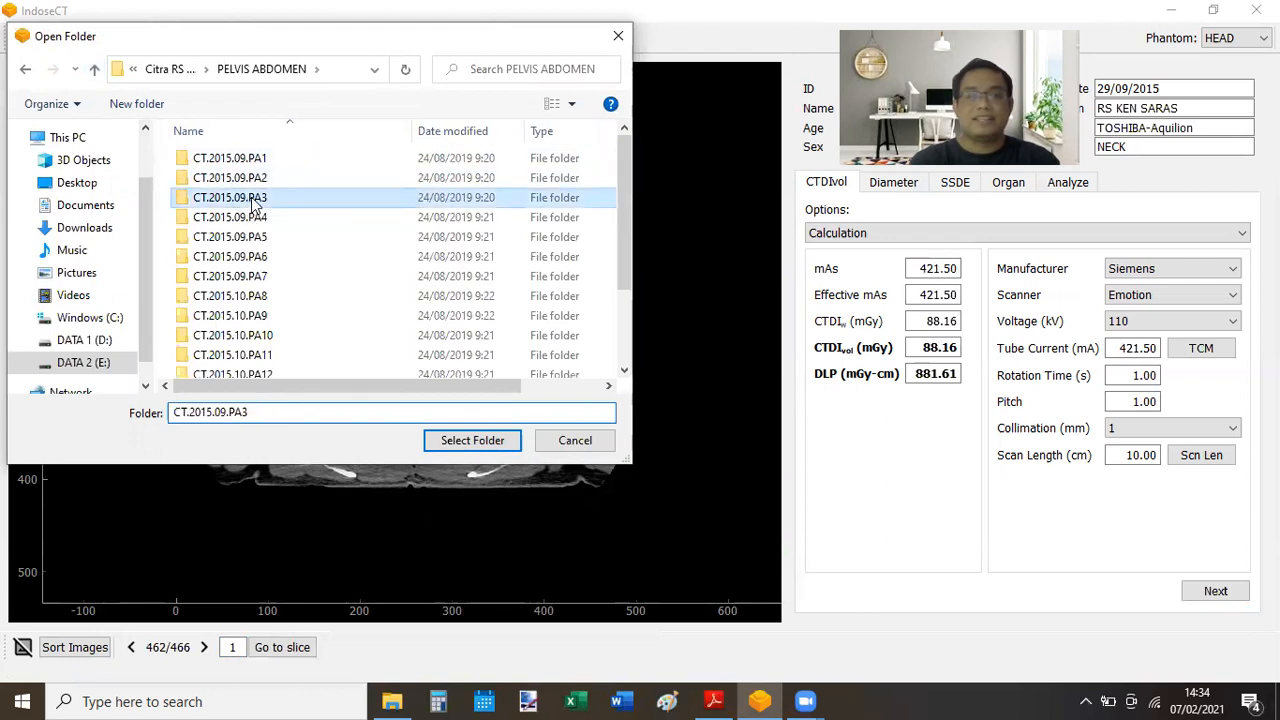
left_click(466, 443)
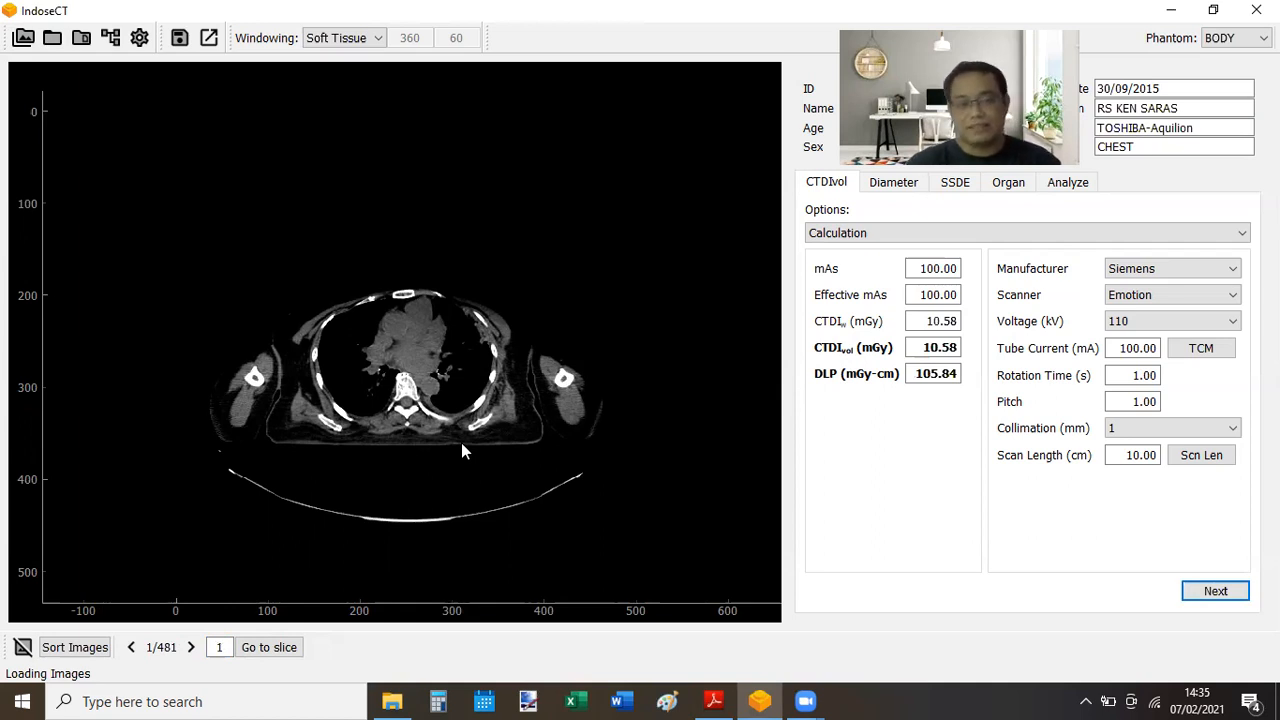
- Scroll through the 481 slices of the new series toward the hip level
scroll(461, 442, "down", 8)
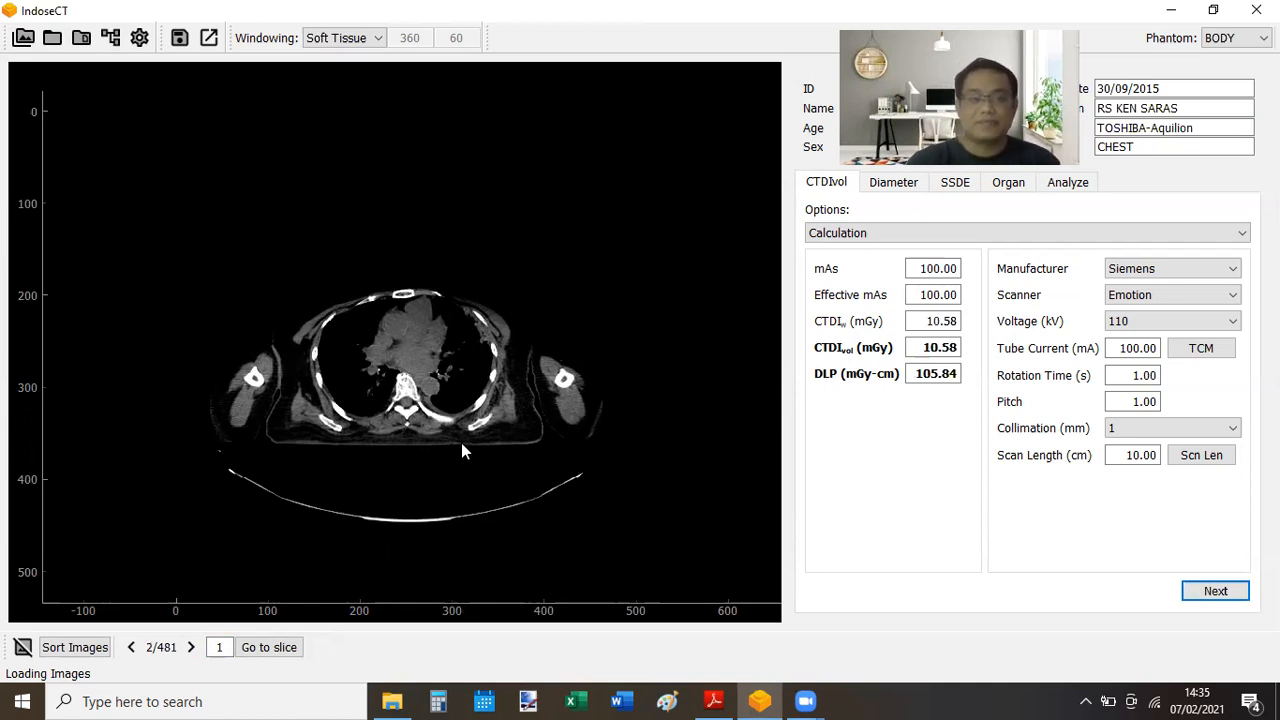
scroll(461, 442, "down", 12)
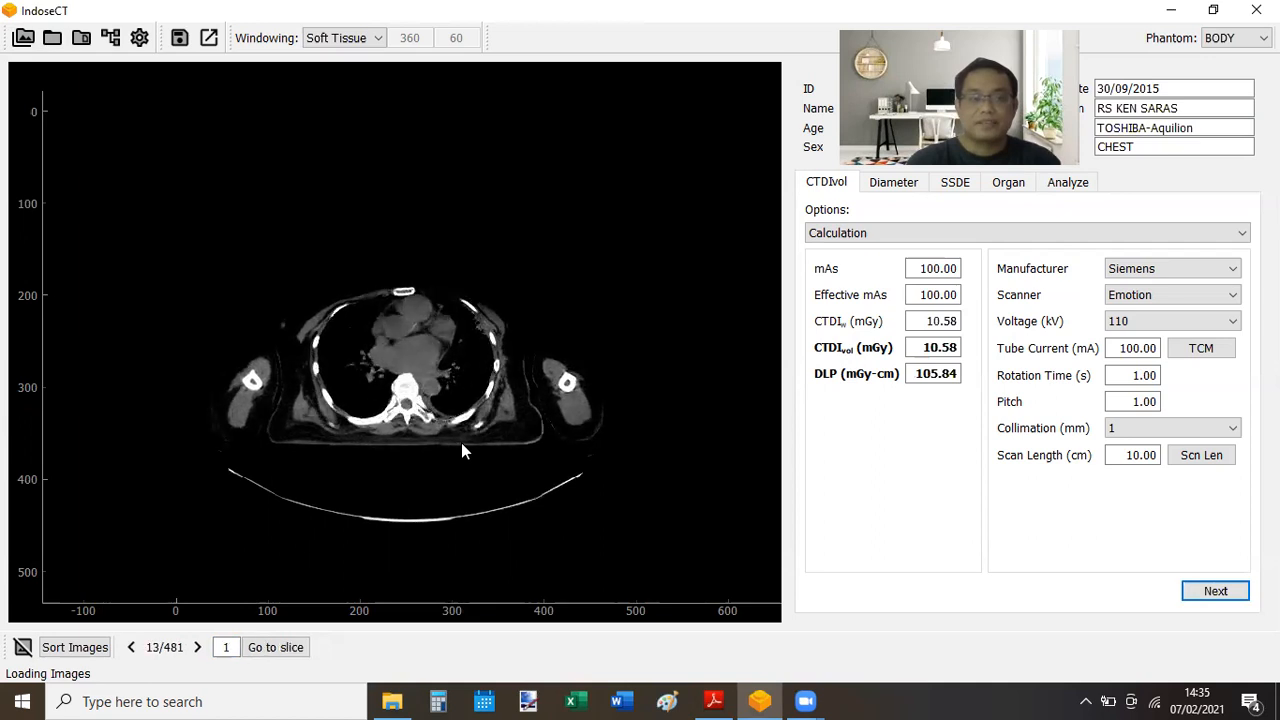
scroll(461, 442, "down", 20)
scroll(461, 442, "down", 20)
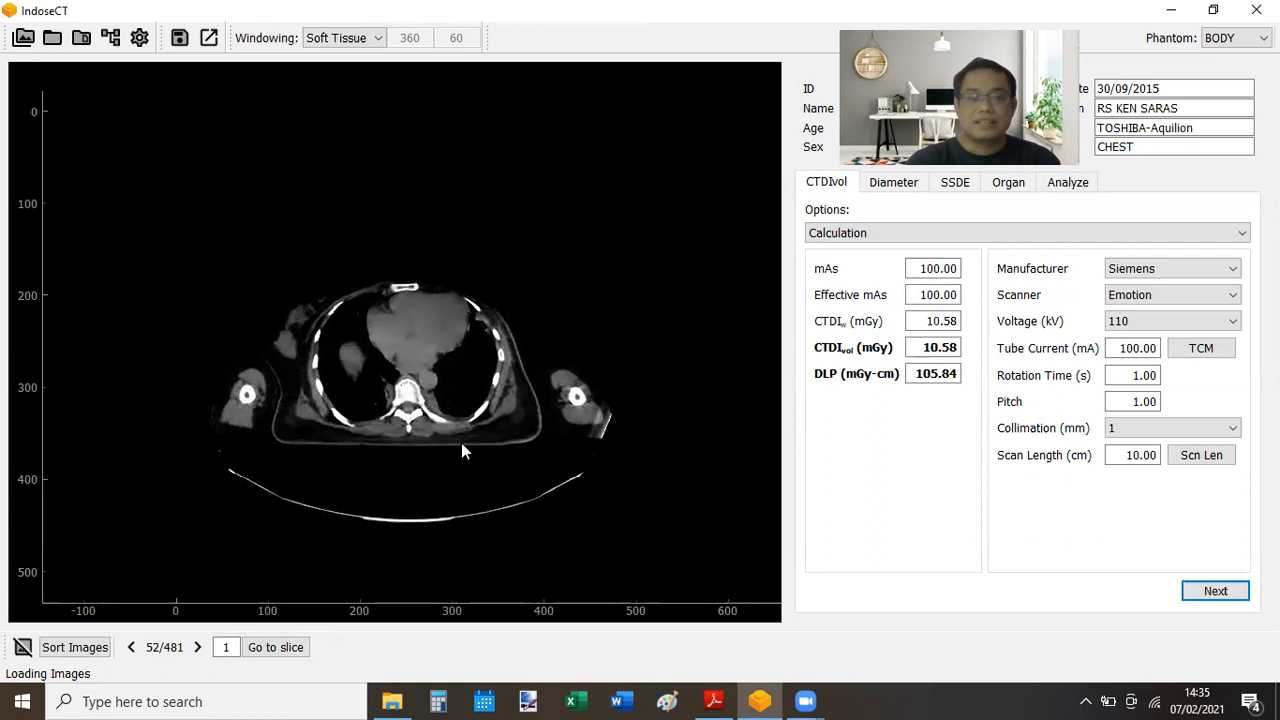
scroll(461, 442, "down", 20)
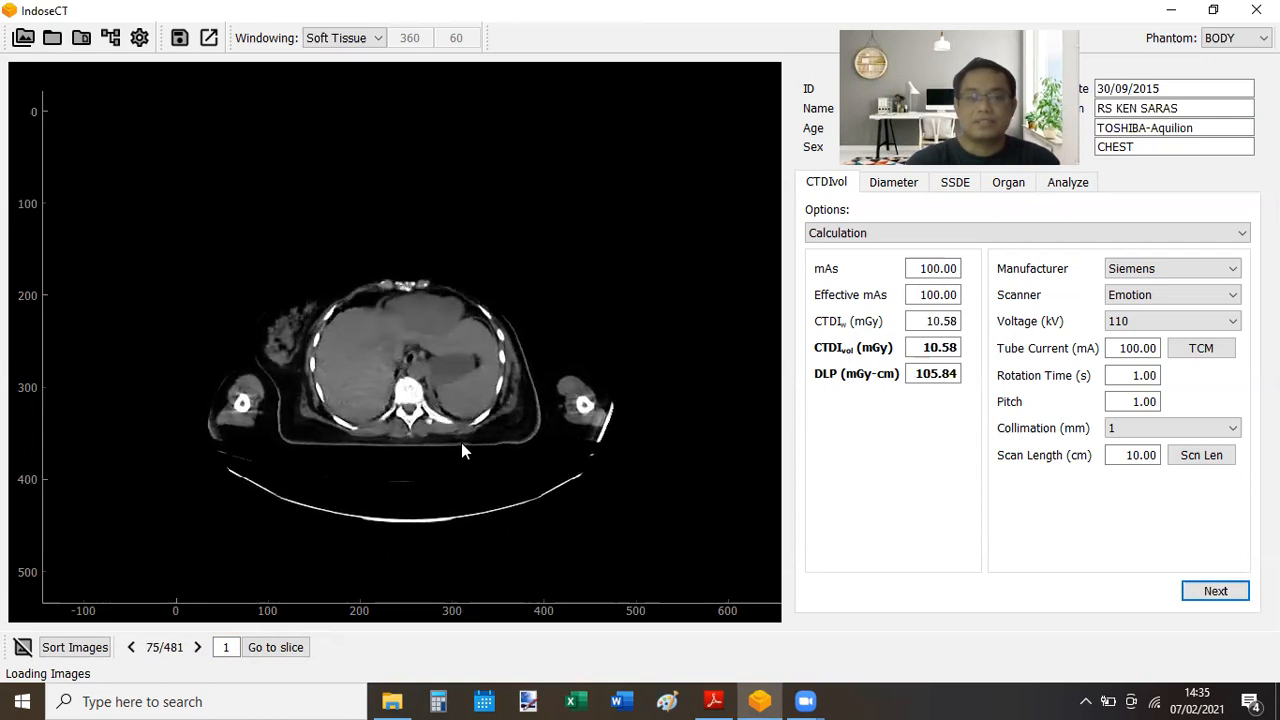
scroll(461, 451, "down", 20)
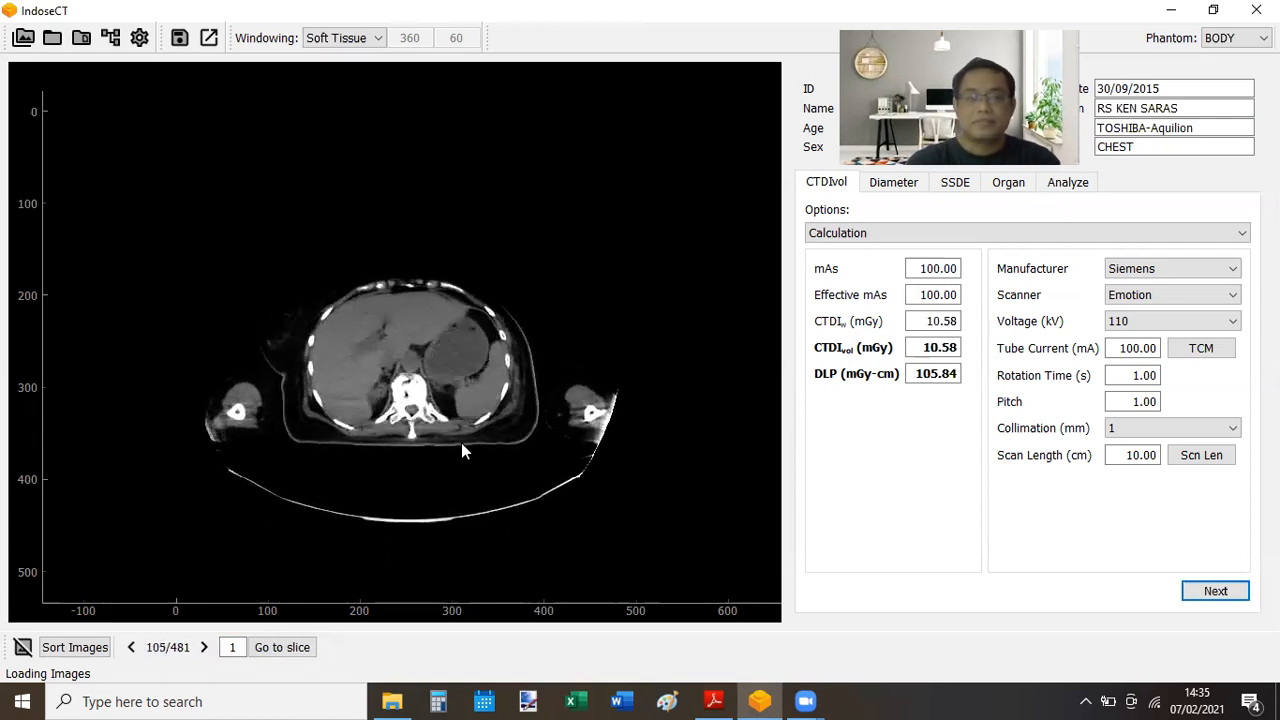
scroll(461, 451, "down", 20)
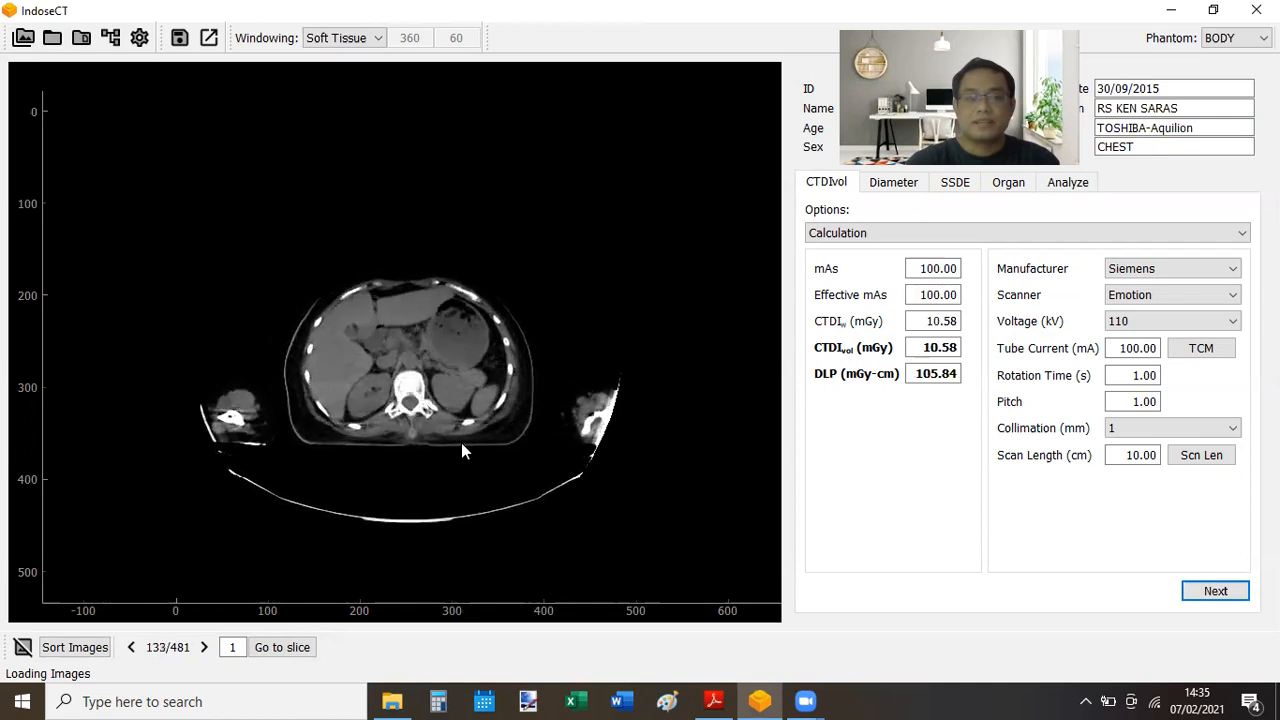
scroll(461, 451, "down", 20)
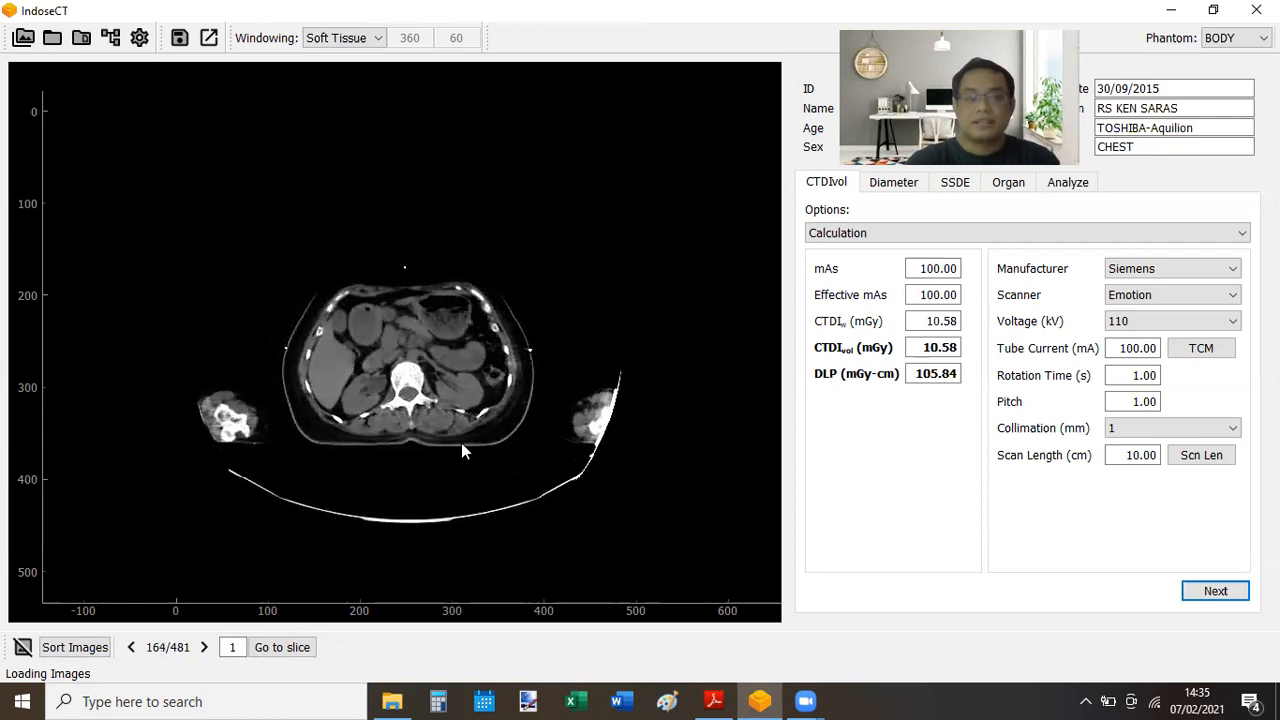
scroll(461, 451, "down", 20)
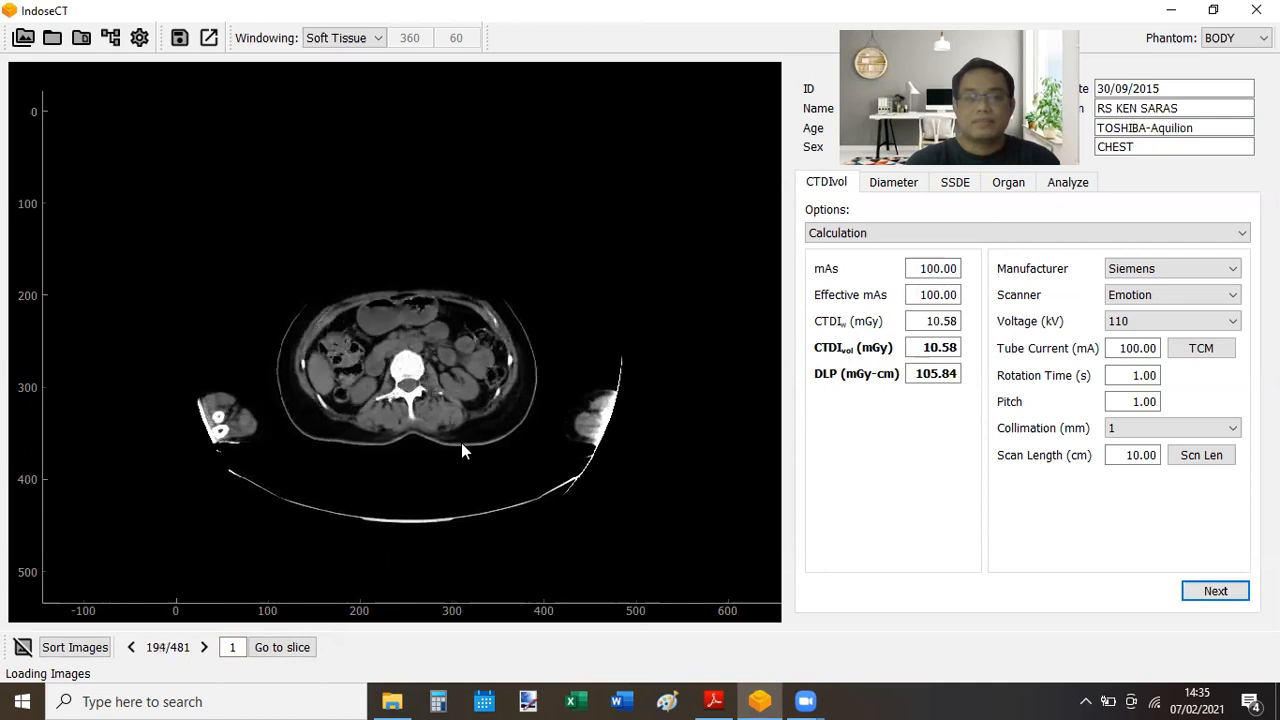
scroll(461, 451, "down", 20)
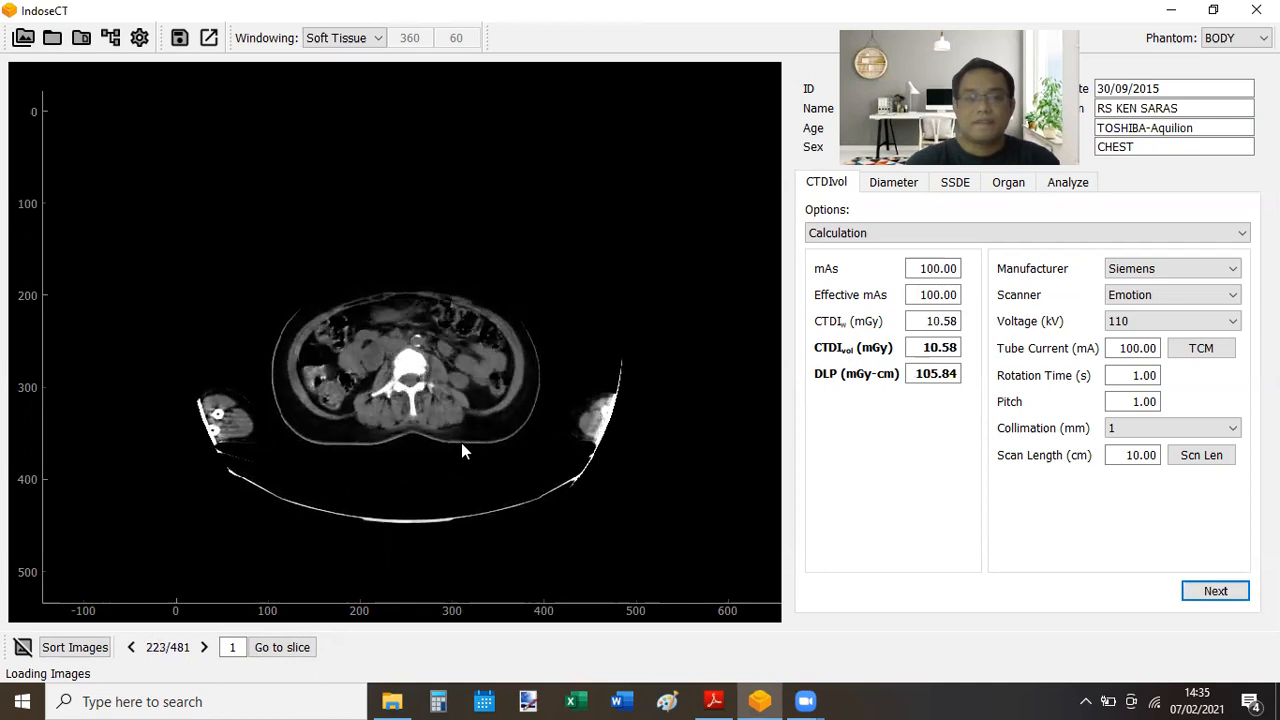
scroll(461, 451, "down", 20)
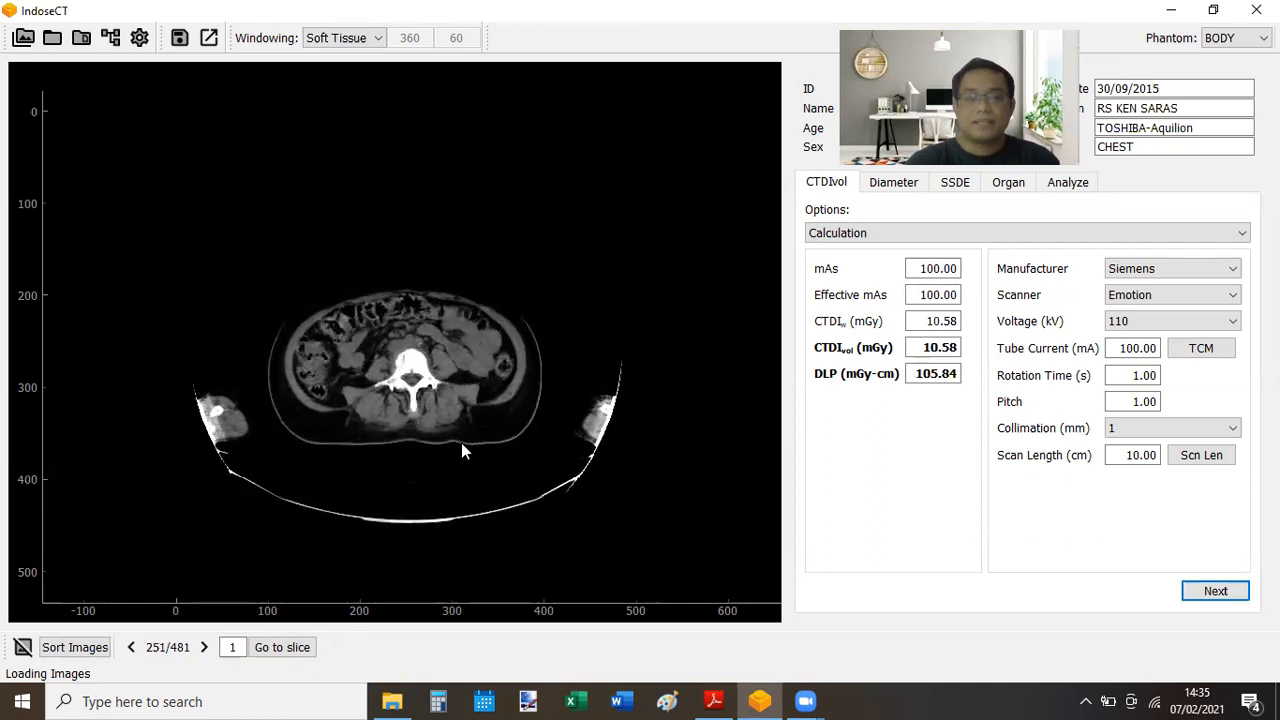
scroll(462, 450, "down", 20)
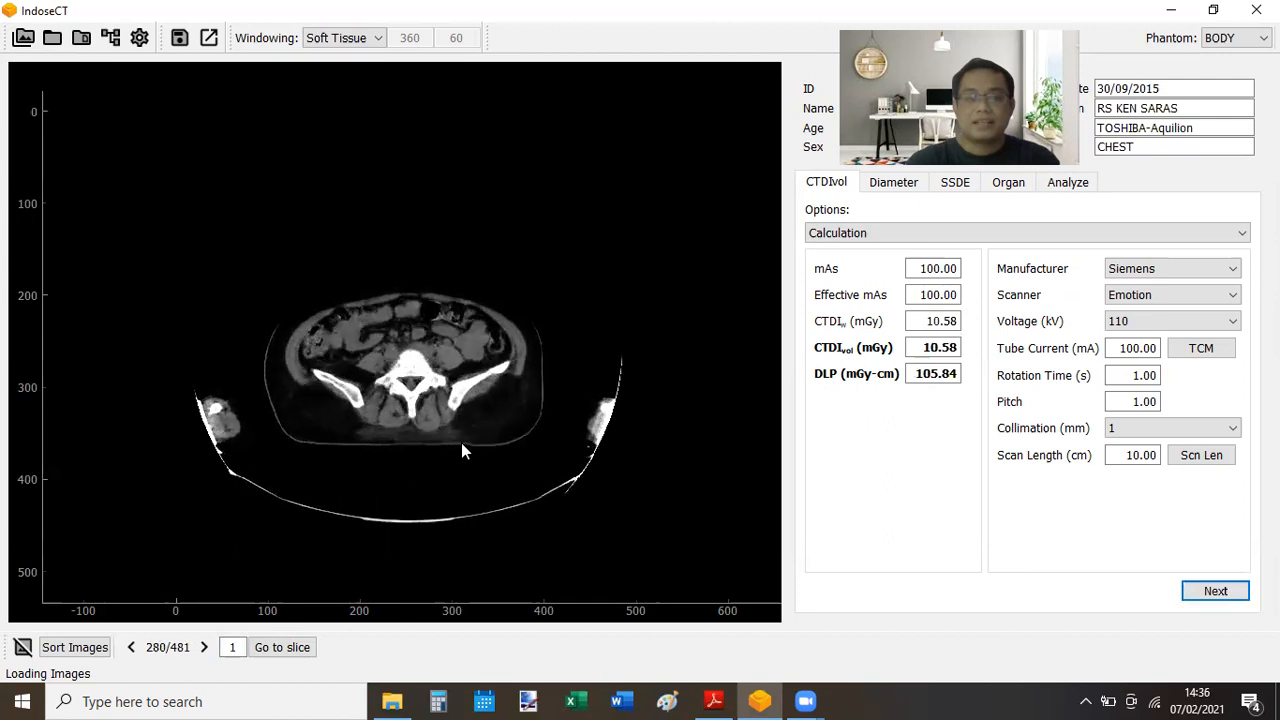
scroll(462, 450, "down", 20)
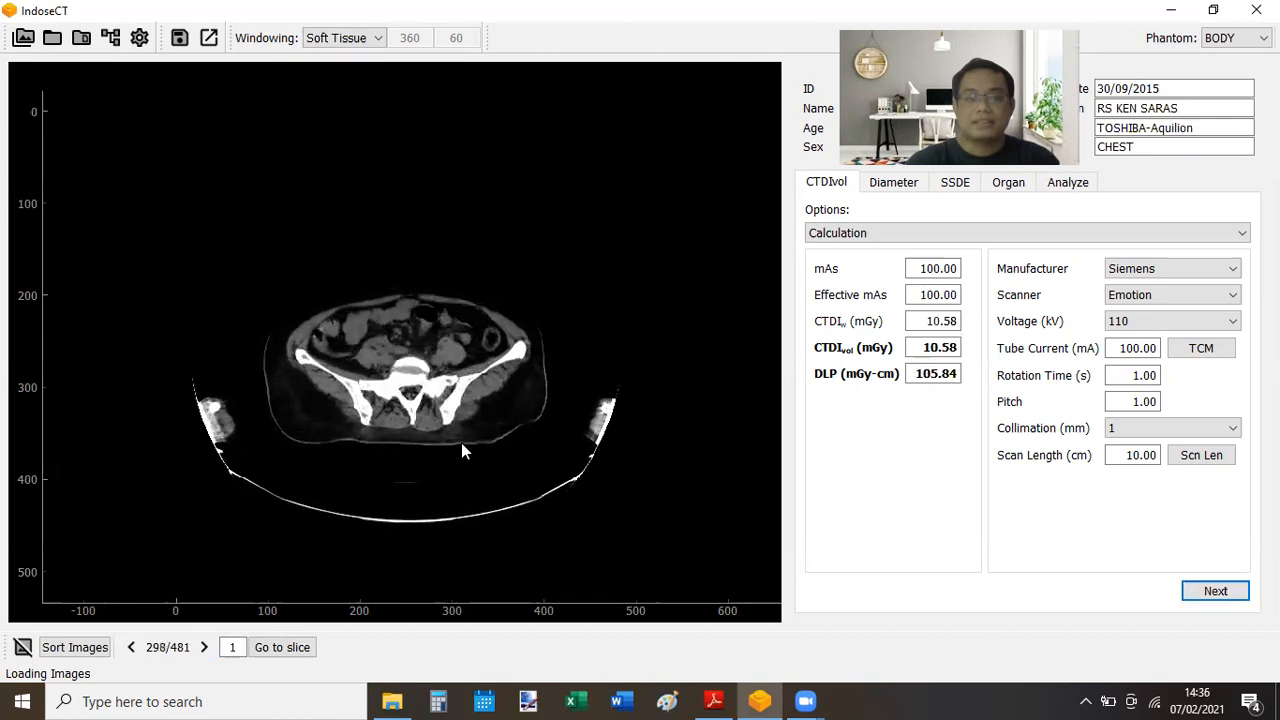
scroll(462, 450, "down", 20)
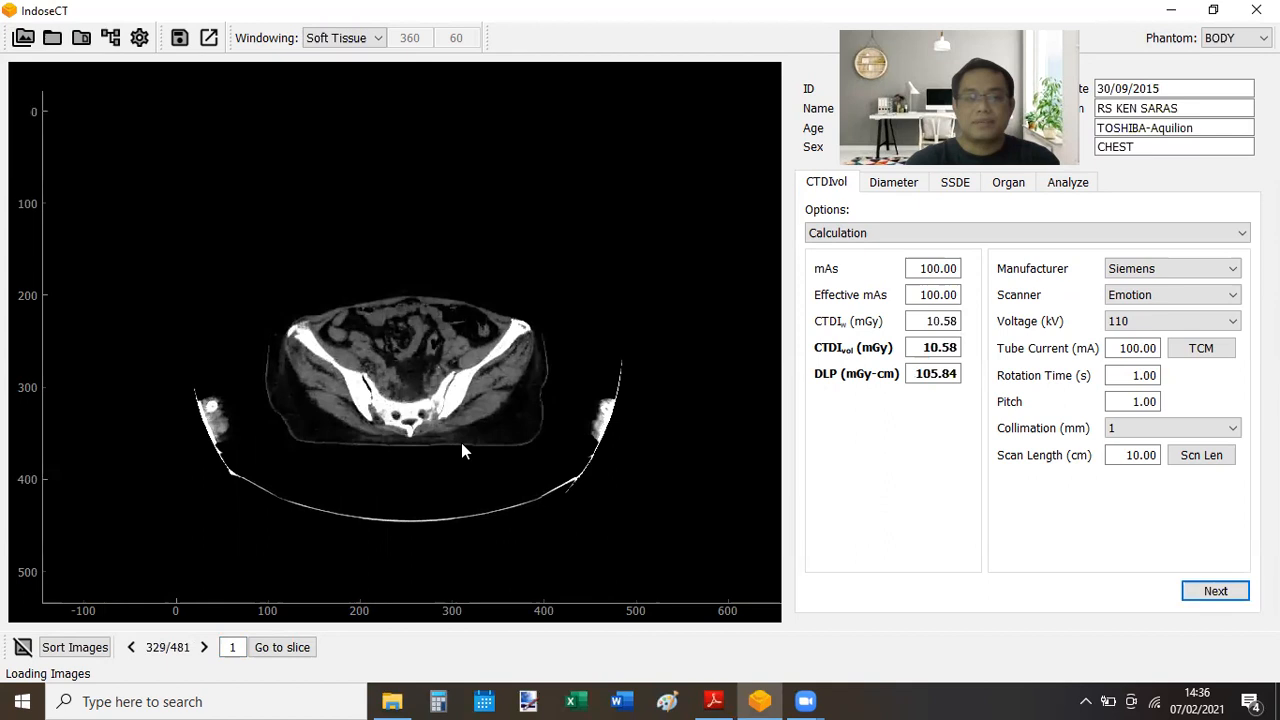
scroll(462, 450, "down", 20)
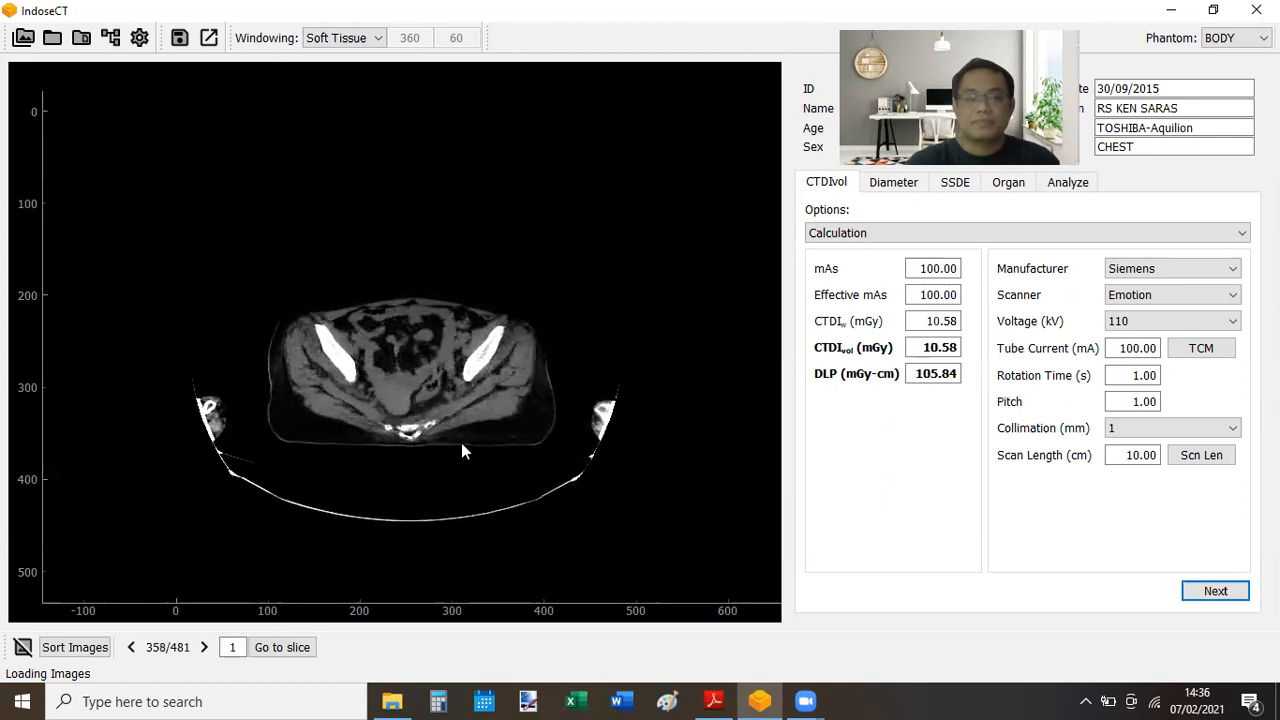
scroll(462, 450, "down", 20)
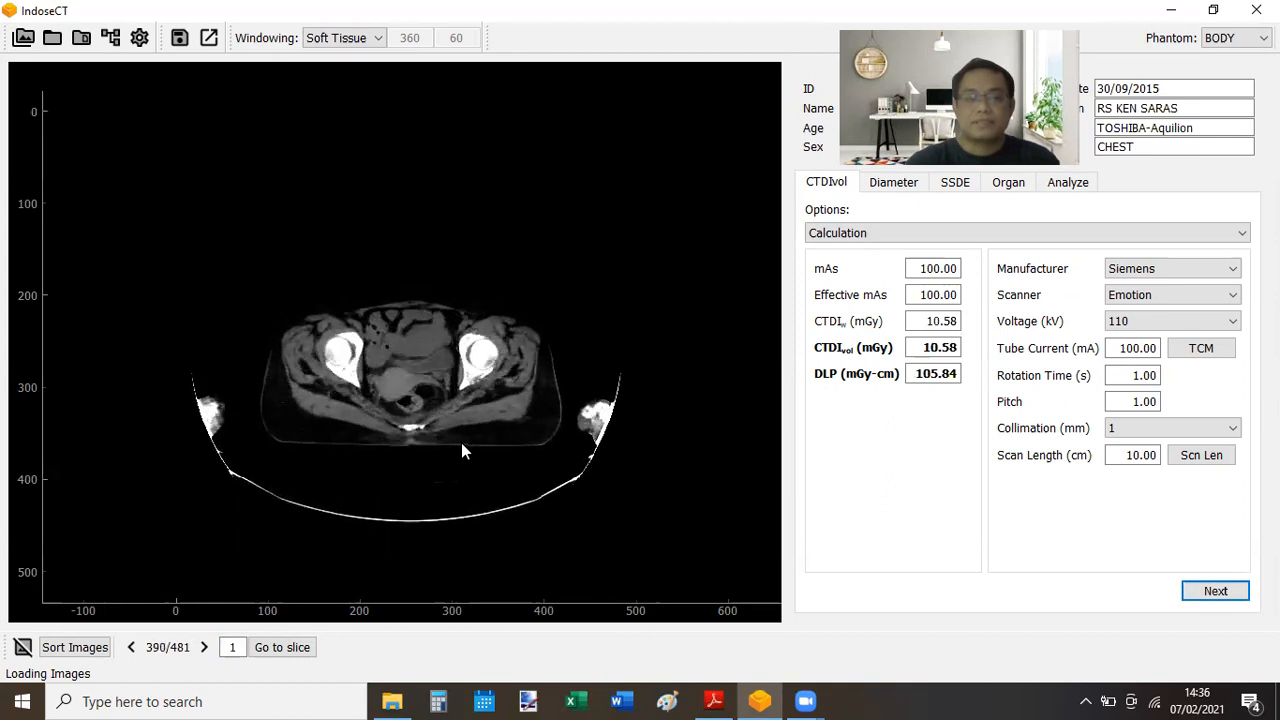
scroll(462, 450, "down", 20)
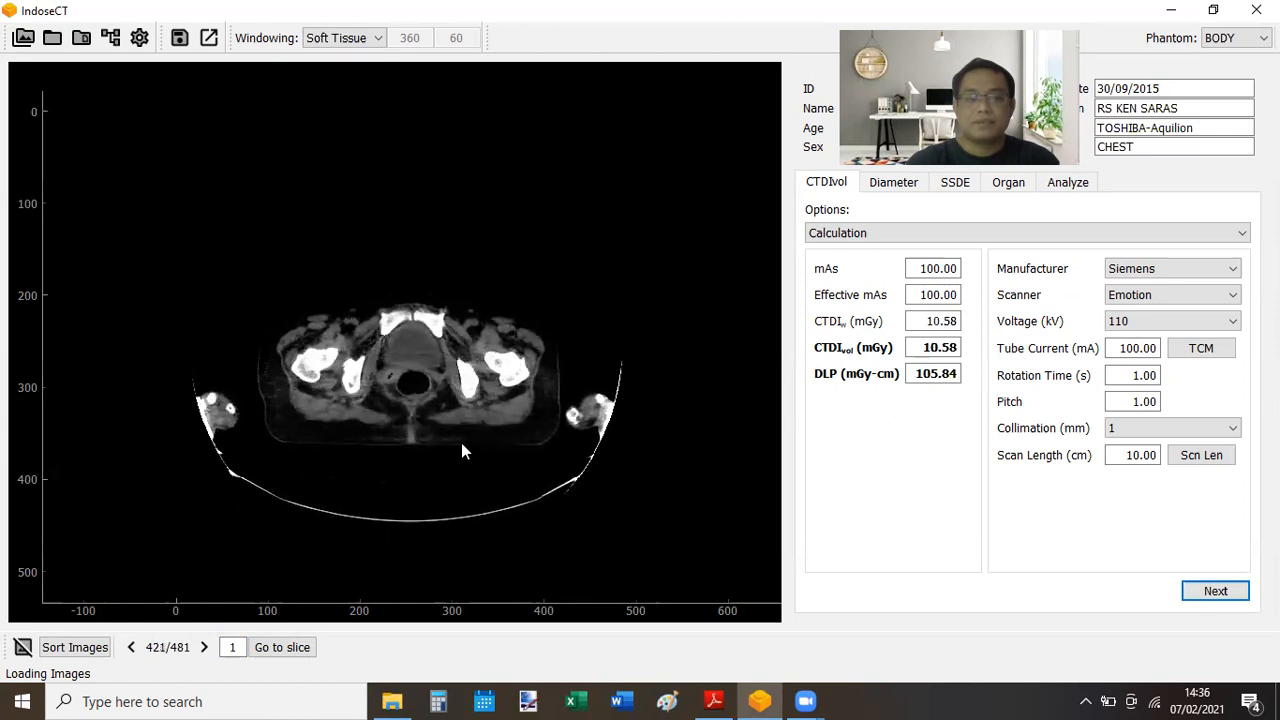
scroll(462, 450, "down", 20)
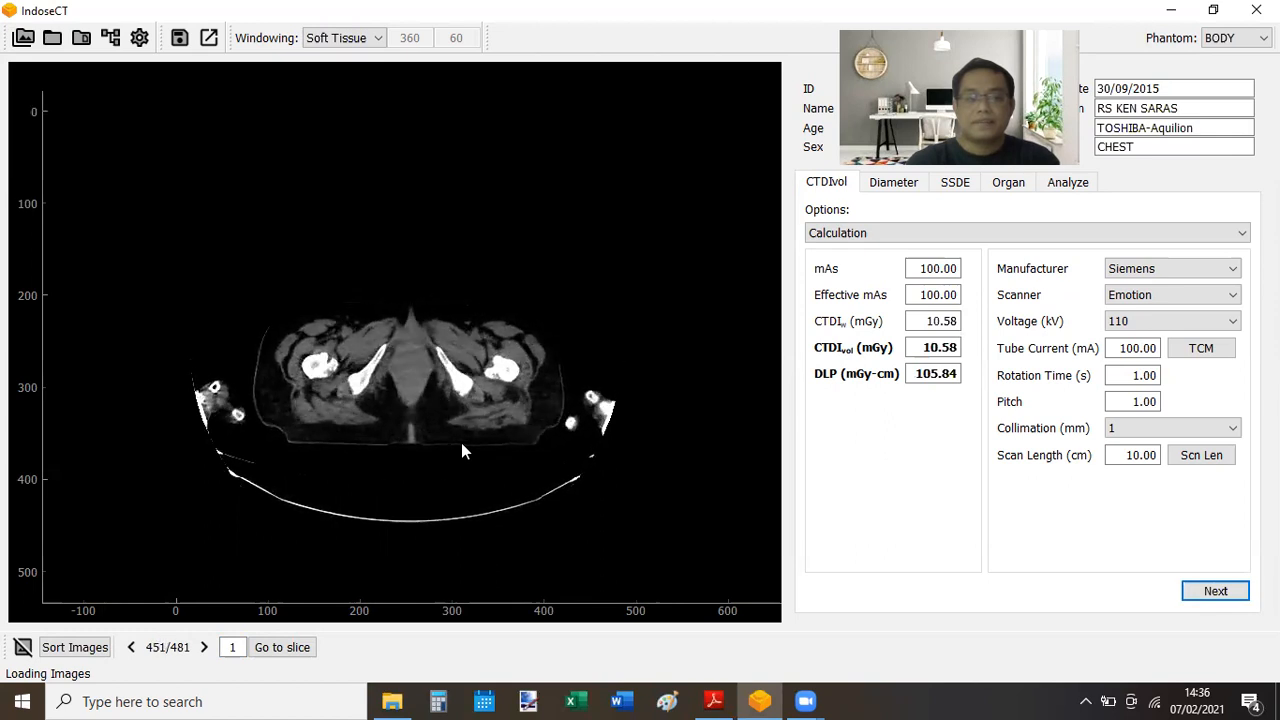
scroll(461, 448, "down", 18)
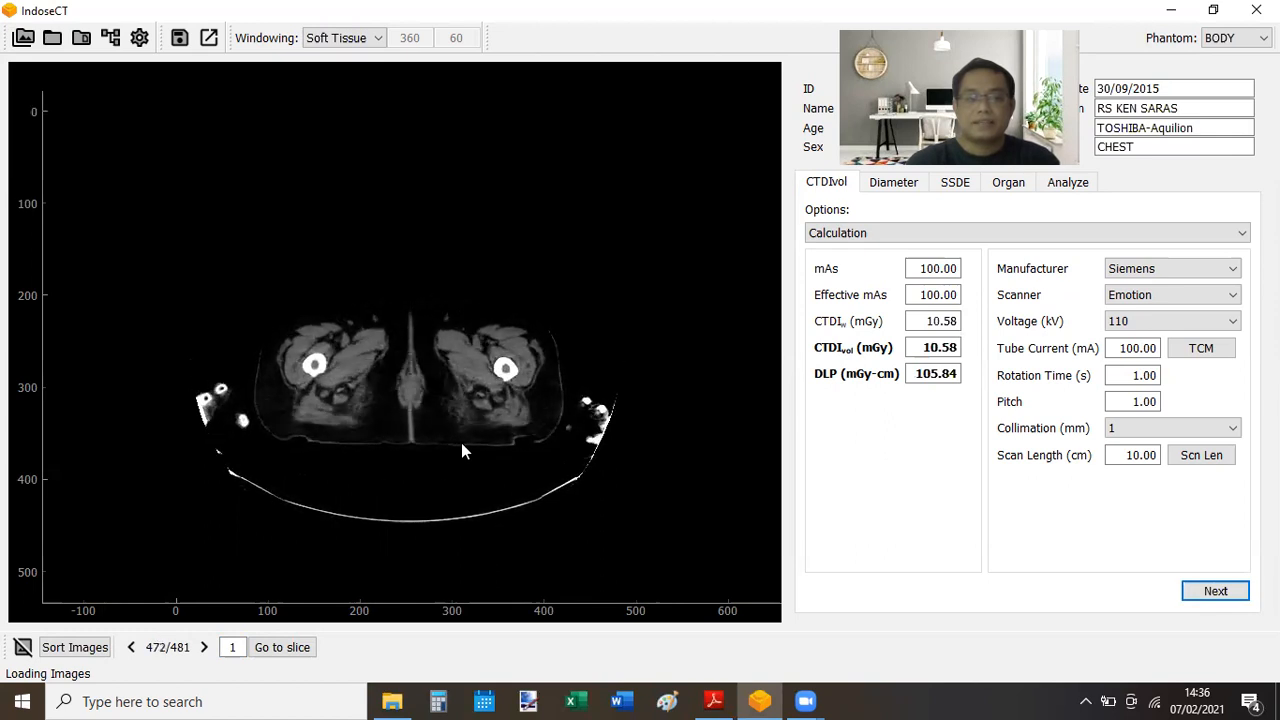
- Settle on slice 481 and compute the modulated tube current of 399.13 mA
scroll(461, 448, "up", 3)
scroll(461, 446, "down", 1)
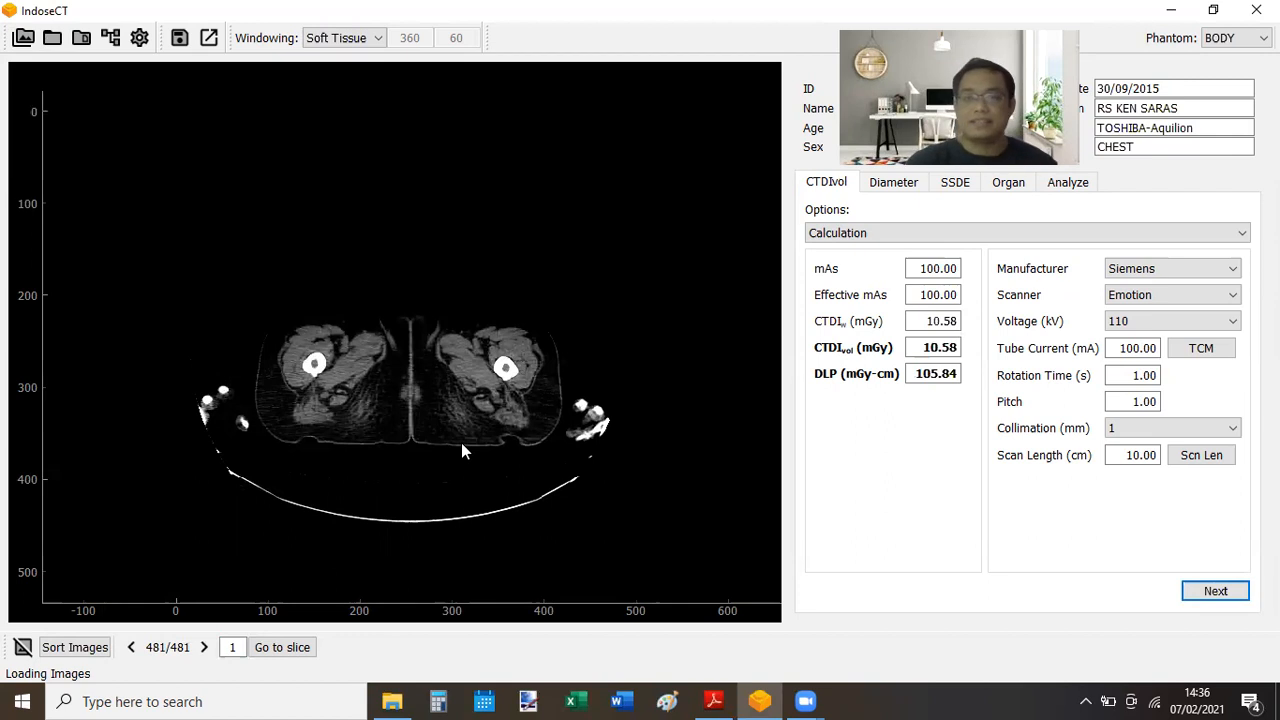
left_click(1201, 355)
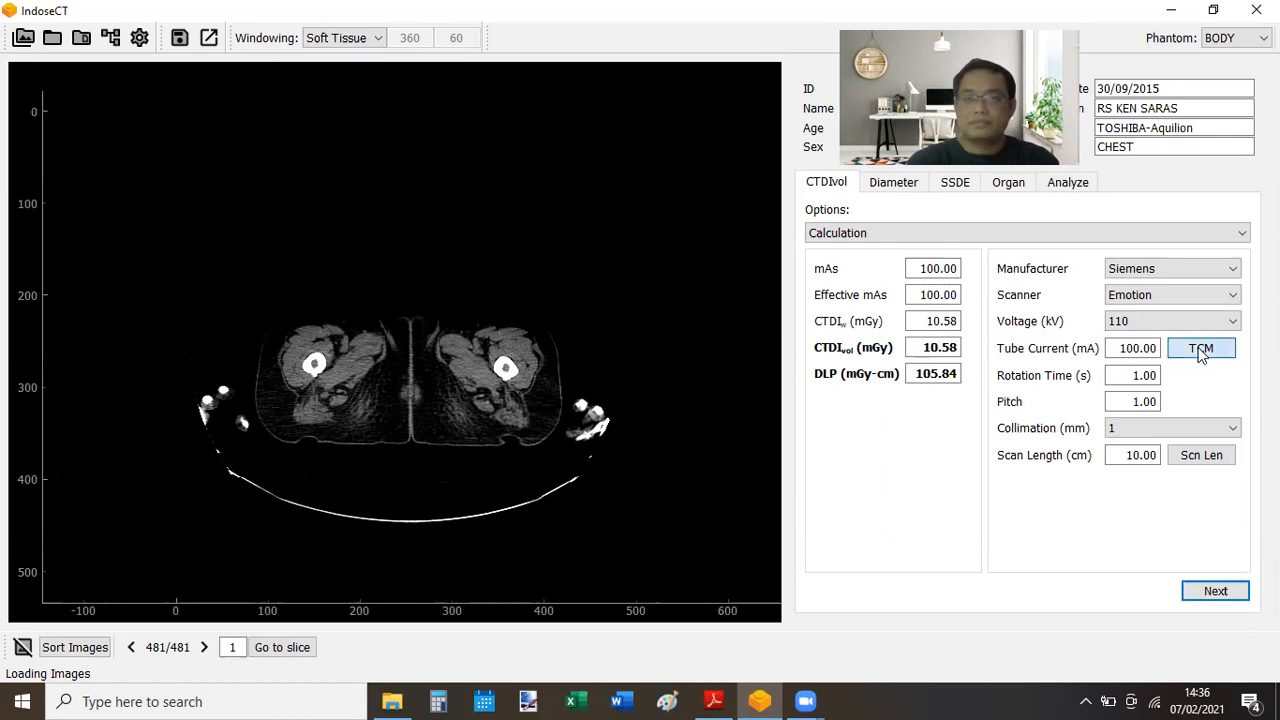